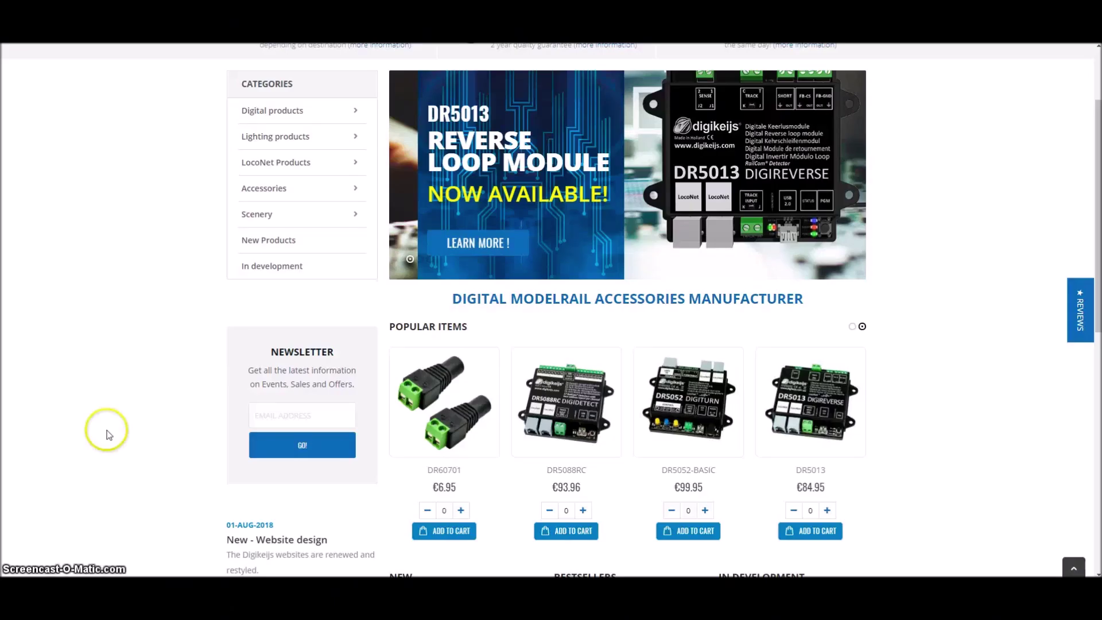
- Scroll to the webshop footer and follow Support Downloads to the Product Documentation page
scroll(115, 426, down, 10)
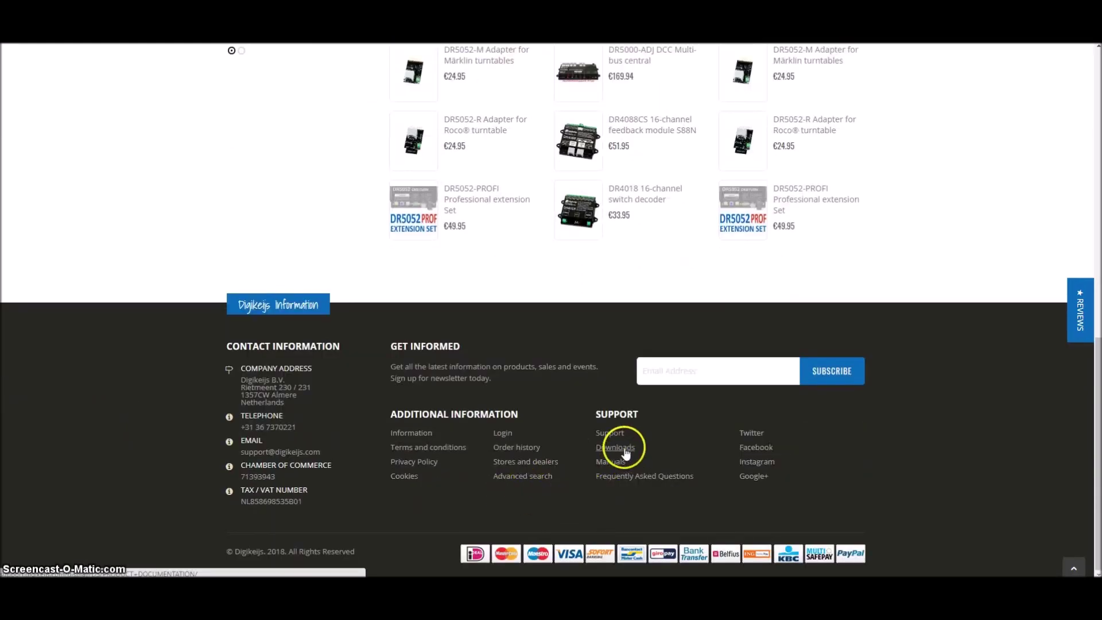
click(627, 450)
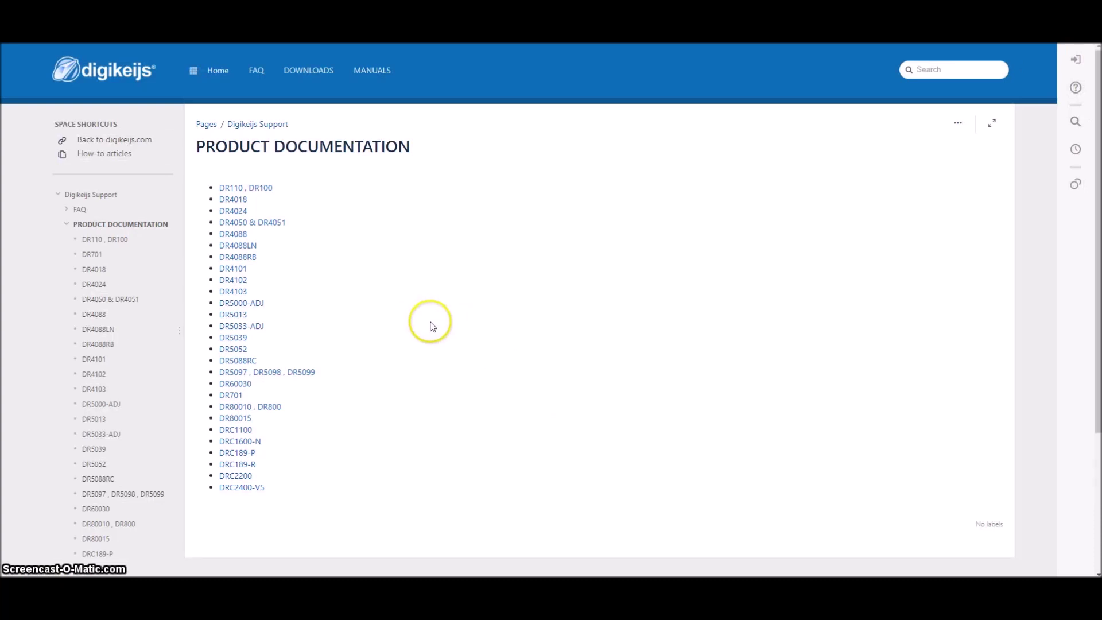
- Download DR5000 V1.5.2.exe from the DR5000-ADJ documentation page
click(245, 310)
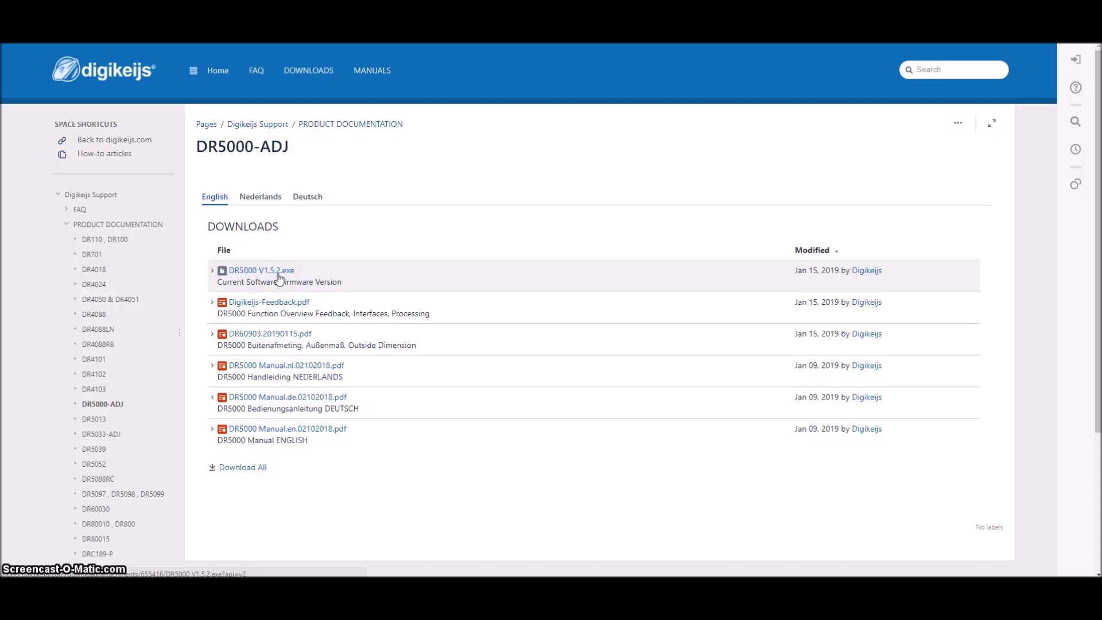
click(279, 278)
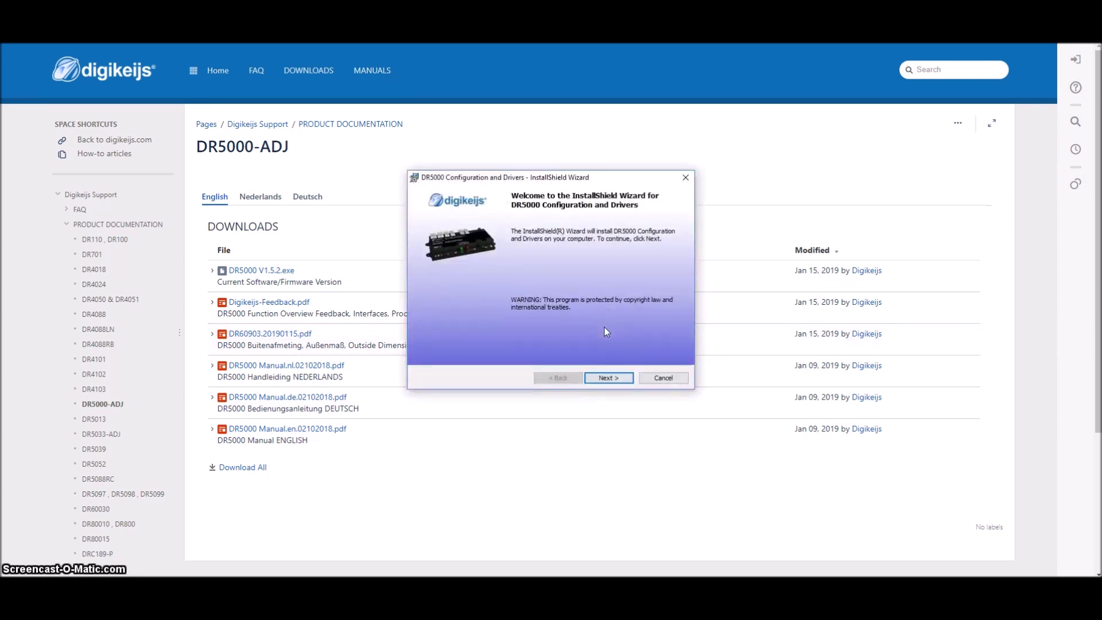
- Install DR5000 Configuration and Drivers through the InstallShield Wizard, then close the what's-new notes
key(Return)
key(Return)
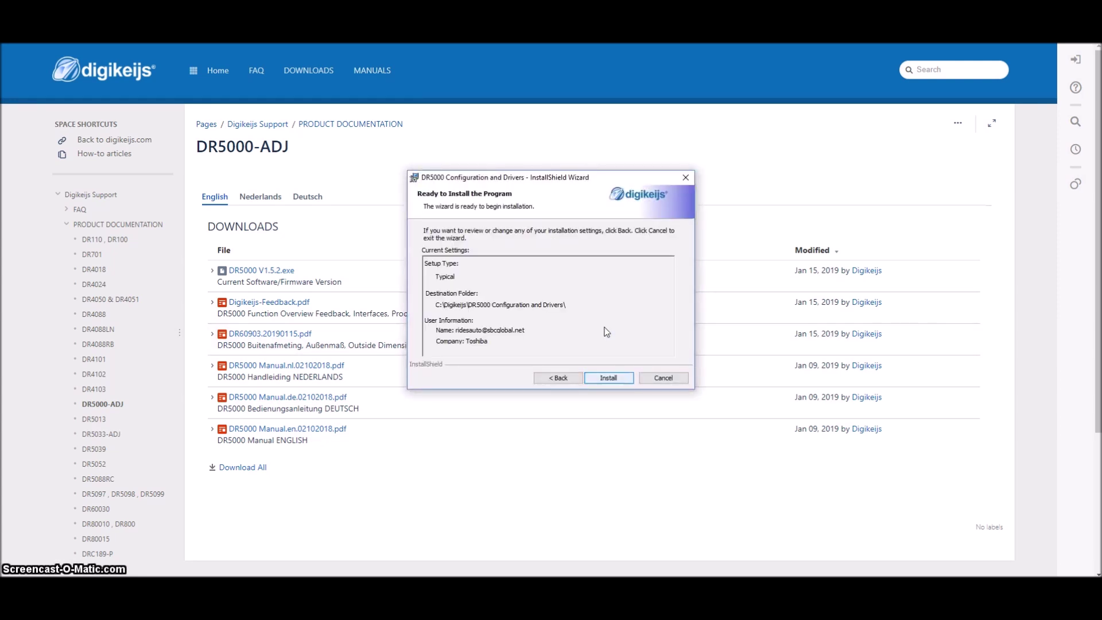
click(606, 378)
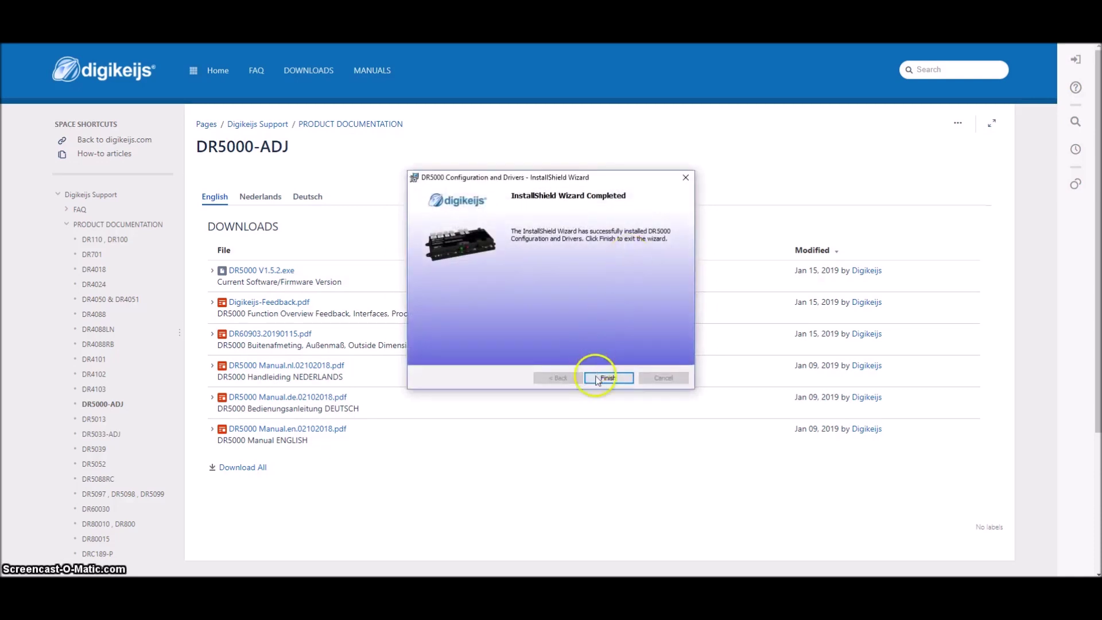
click(607, 377)
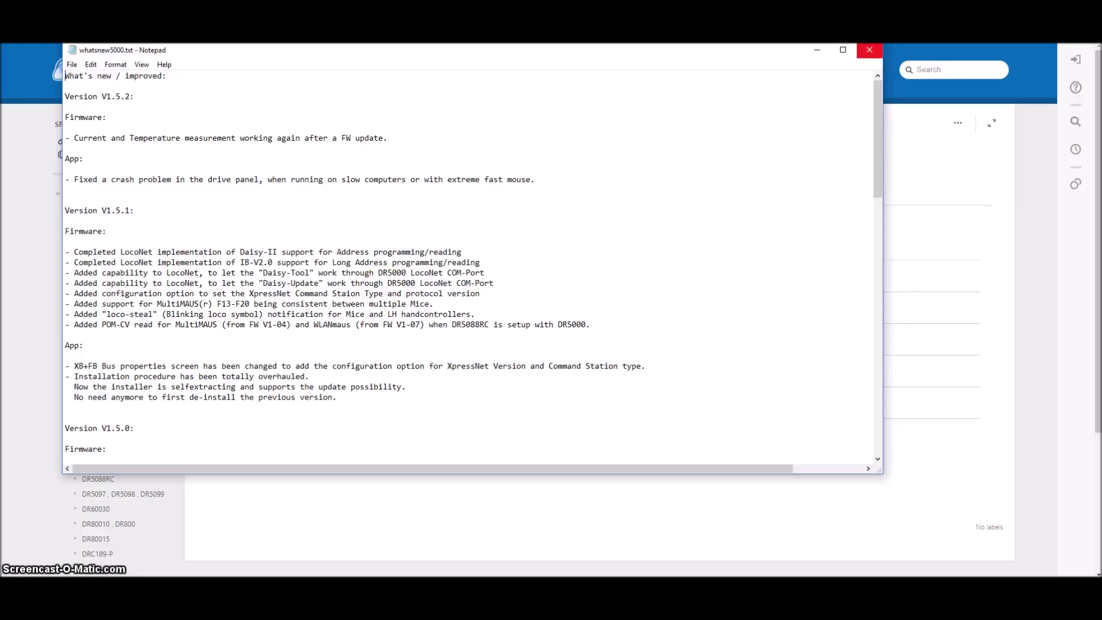
click(869, 50)
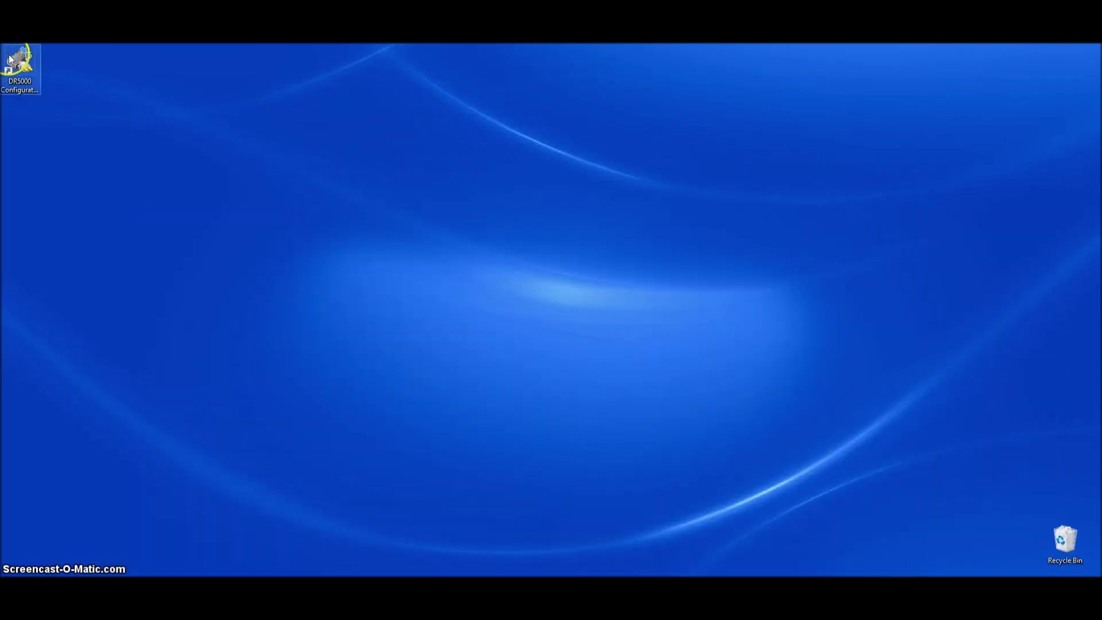
- Center the desktop shortcut, view ext88N and LocoNet properties without changes, then shut down the demo
drag(10, 59, 486, 254)
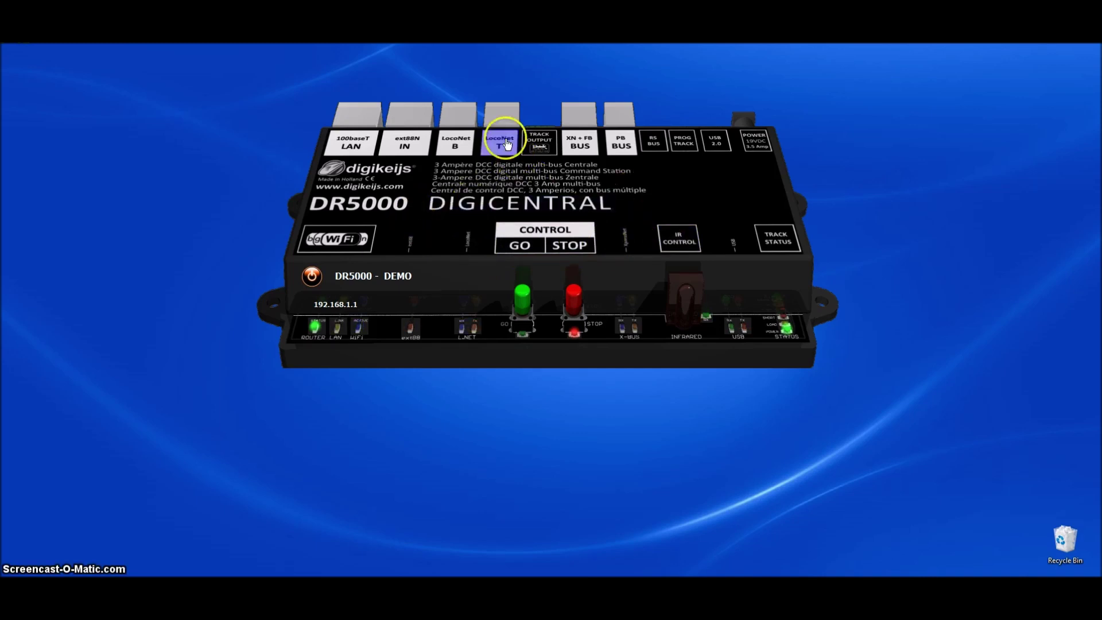
click(406, 143)
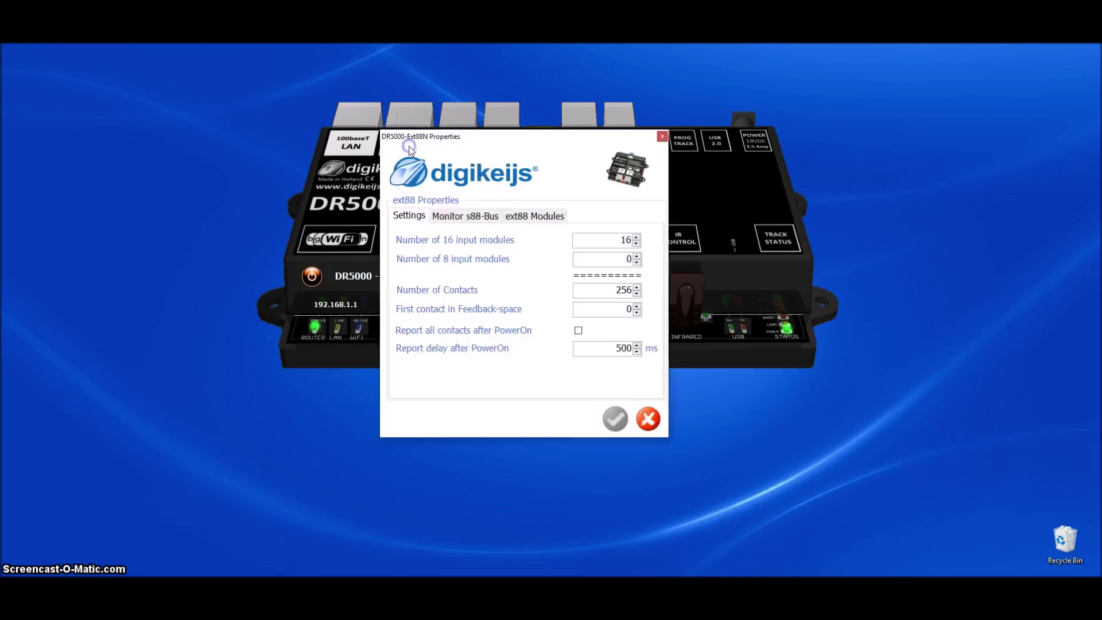
click(648, 419)
click(505, 176)
click(713, 496)
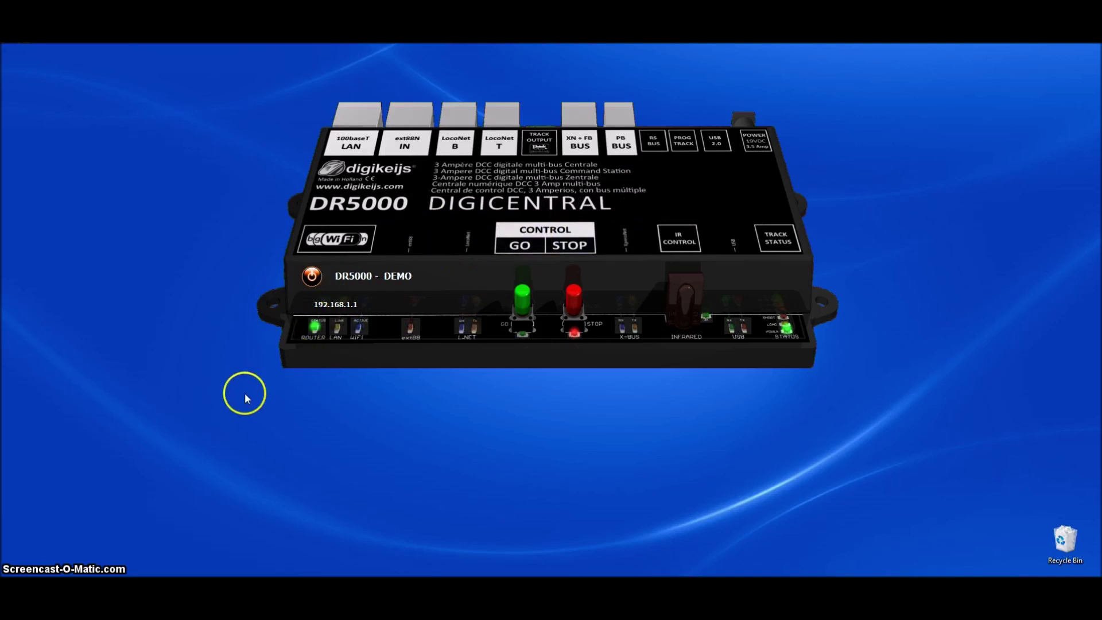
click(312, 277)
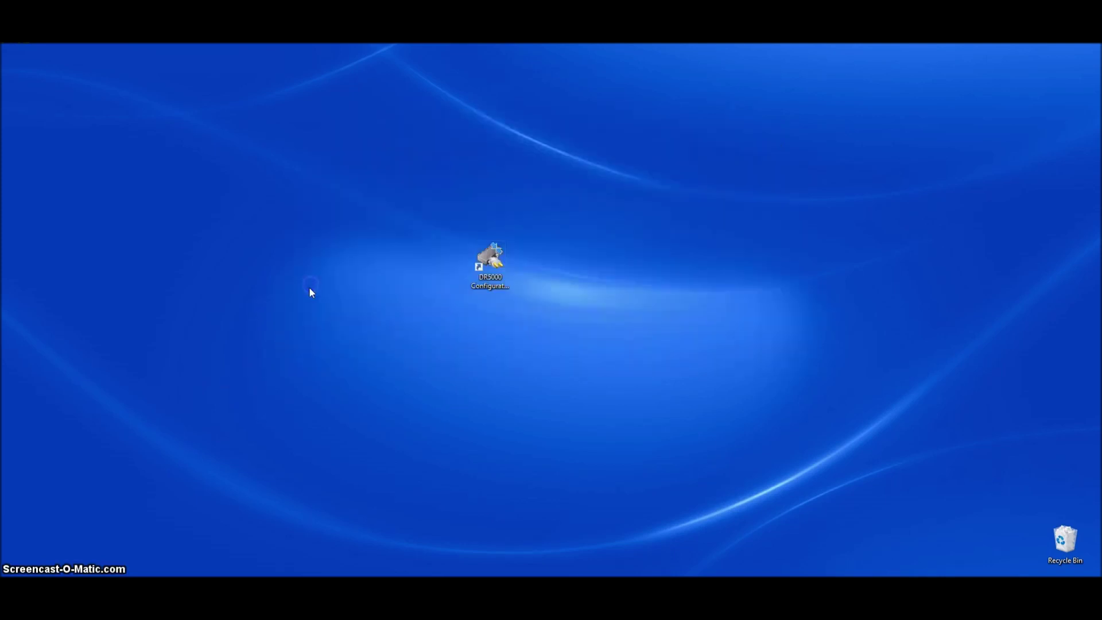
- Relaunch DR5000 Configuration so it connects to the real DR5000 on COM29 and COM27
click(257, 438)
click(229, 577)
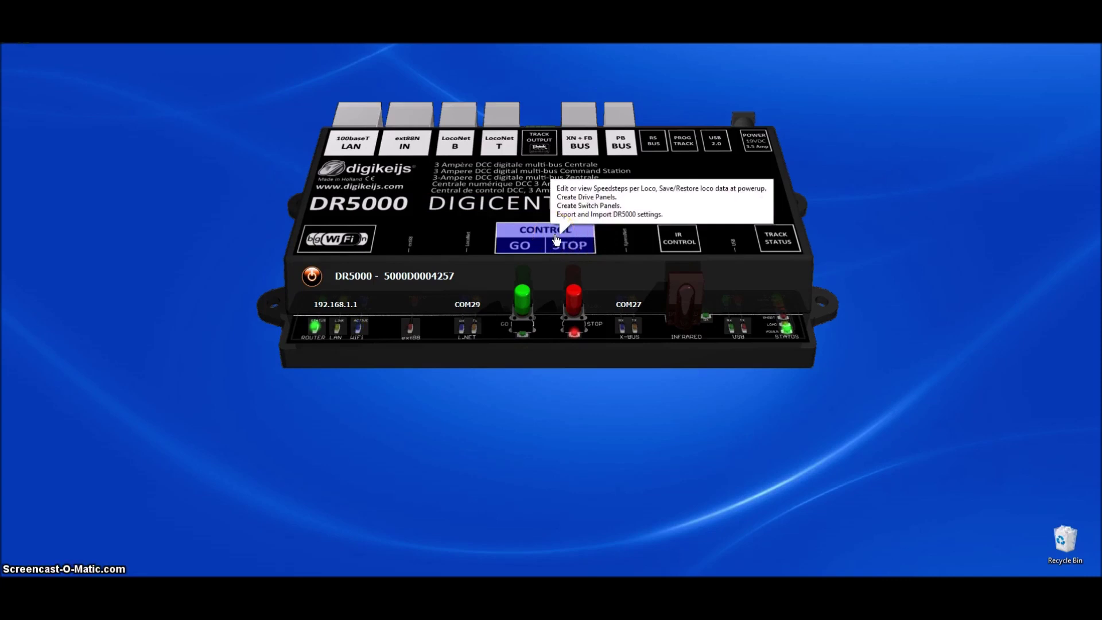
click(555, 239)
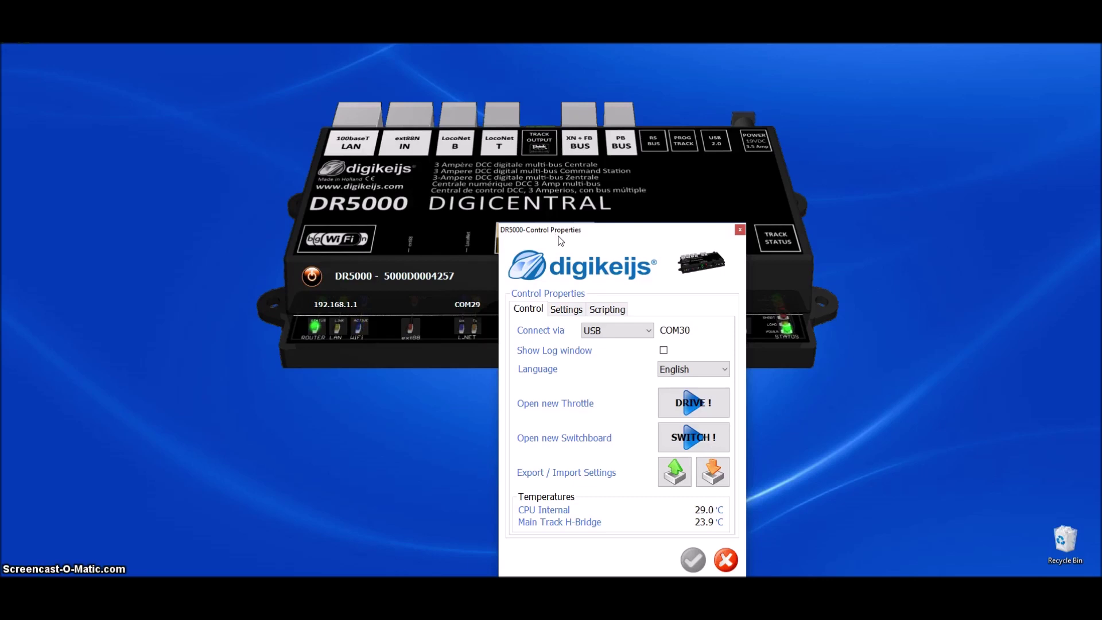
click(688, 403)
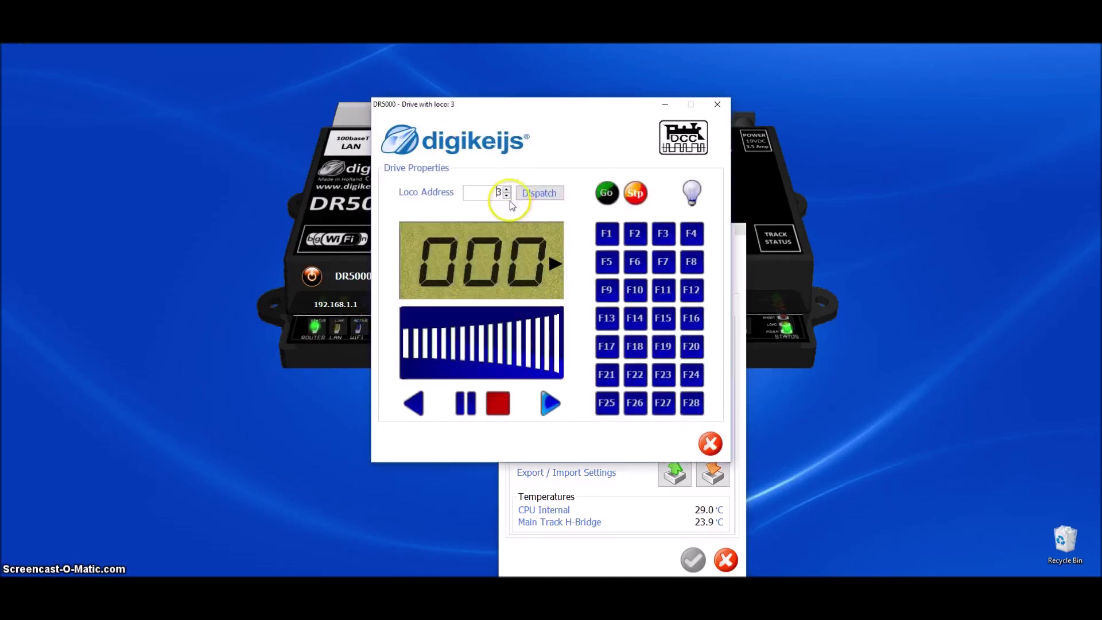
click(710, 444)
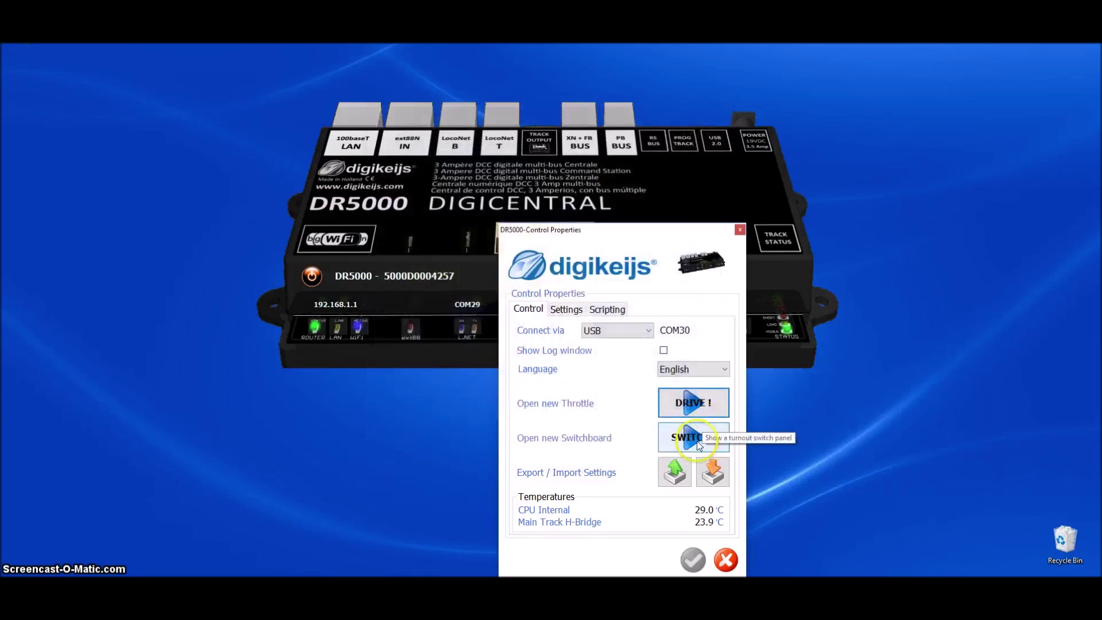
click(697, 441)
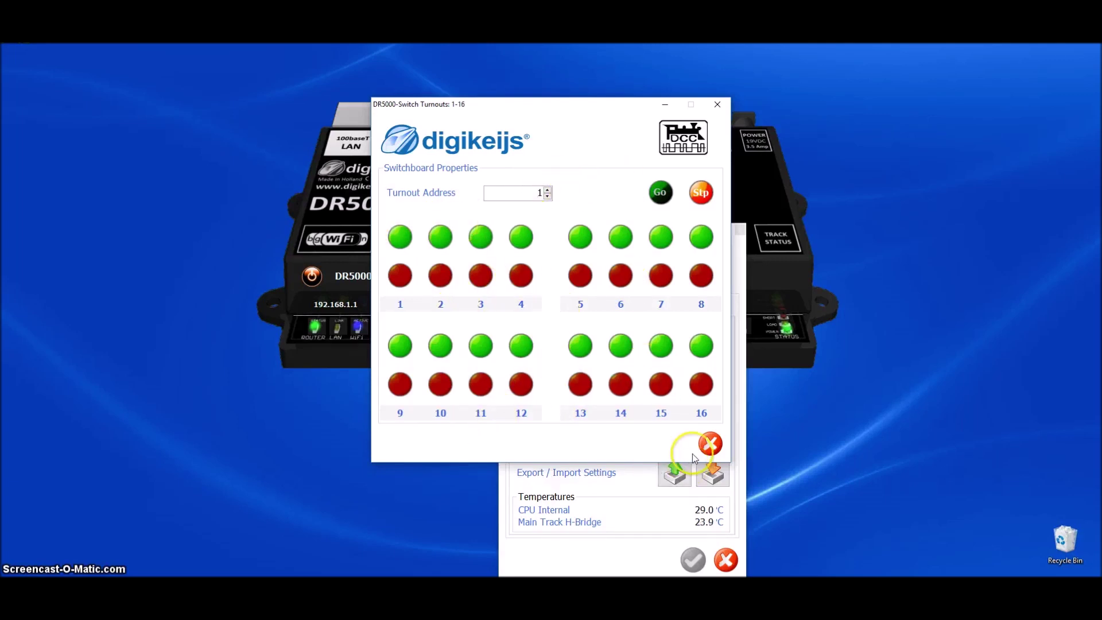
click(710, 445)
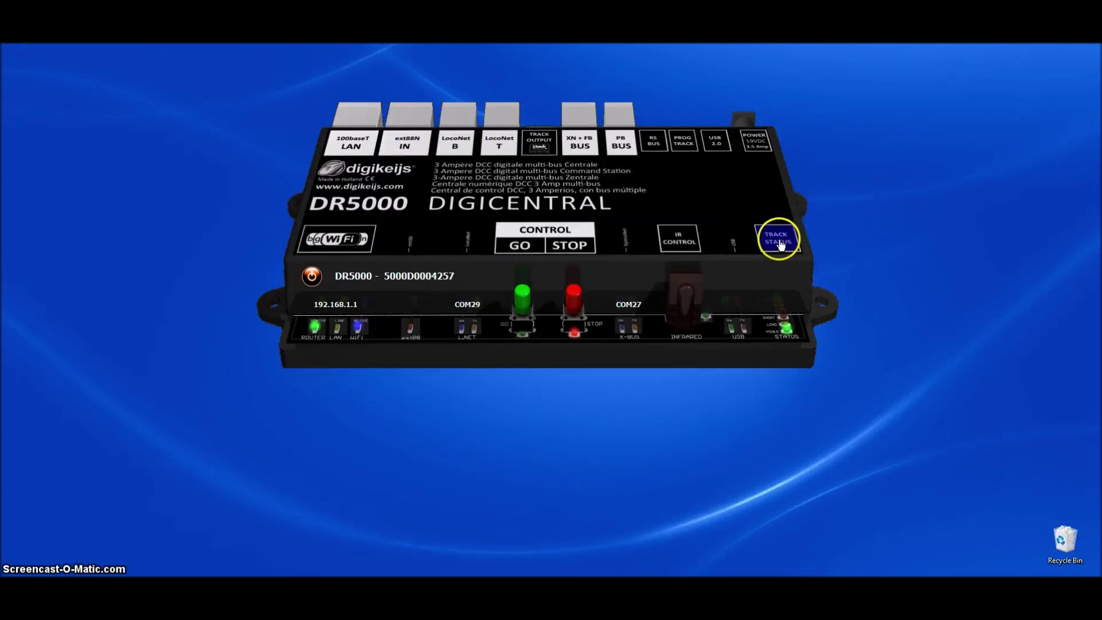
click(780, 235)
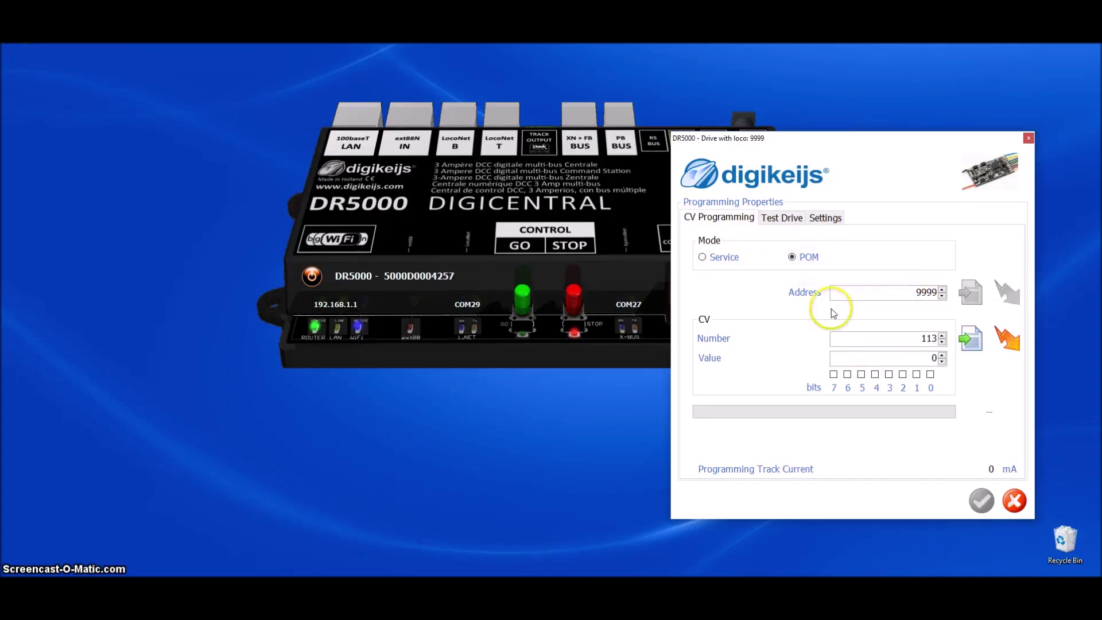
- View loco 9999's test-drive controls, then raise Max. Programming current from 700 to 706 mA
click(785, 217)
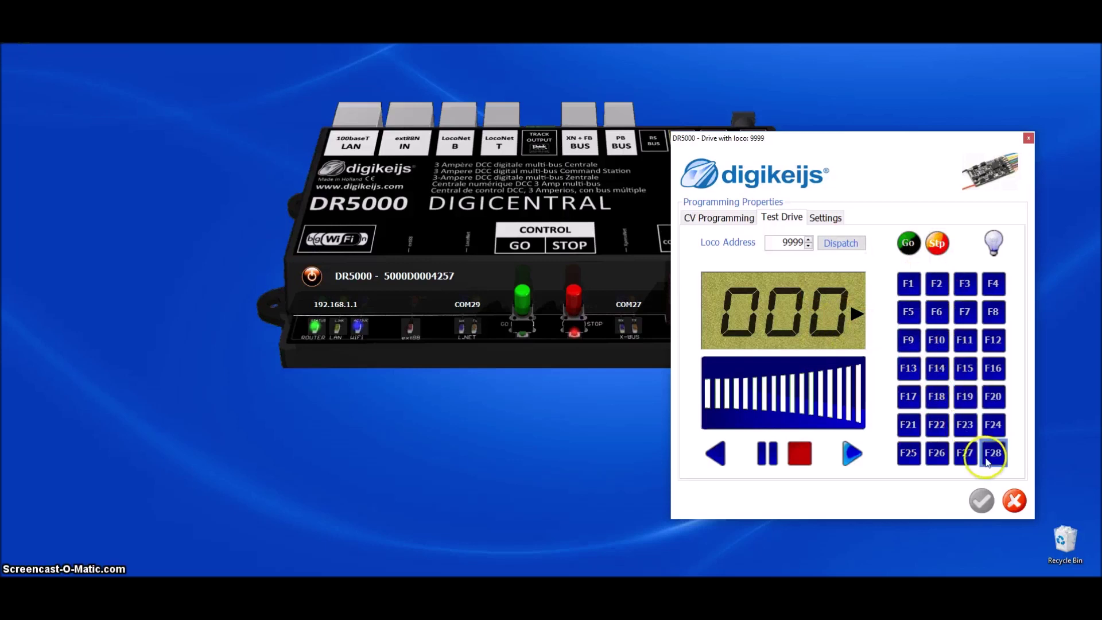
click(827, 219)
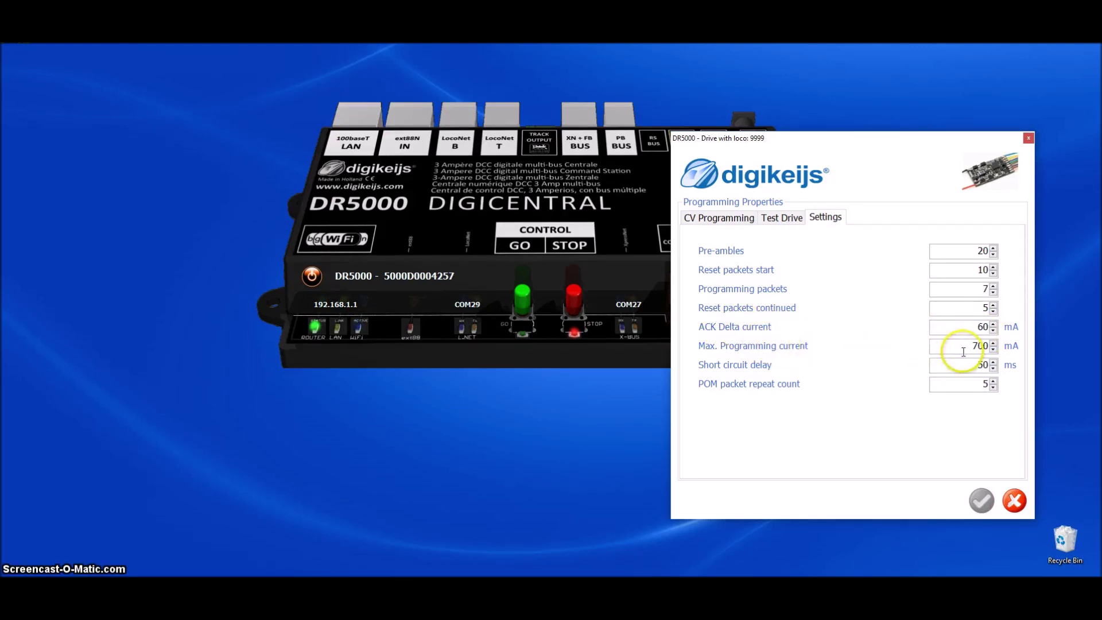
click(994, 343)
click(994, 343)
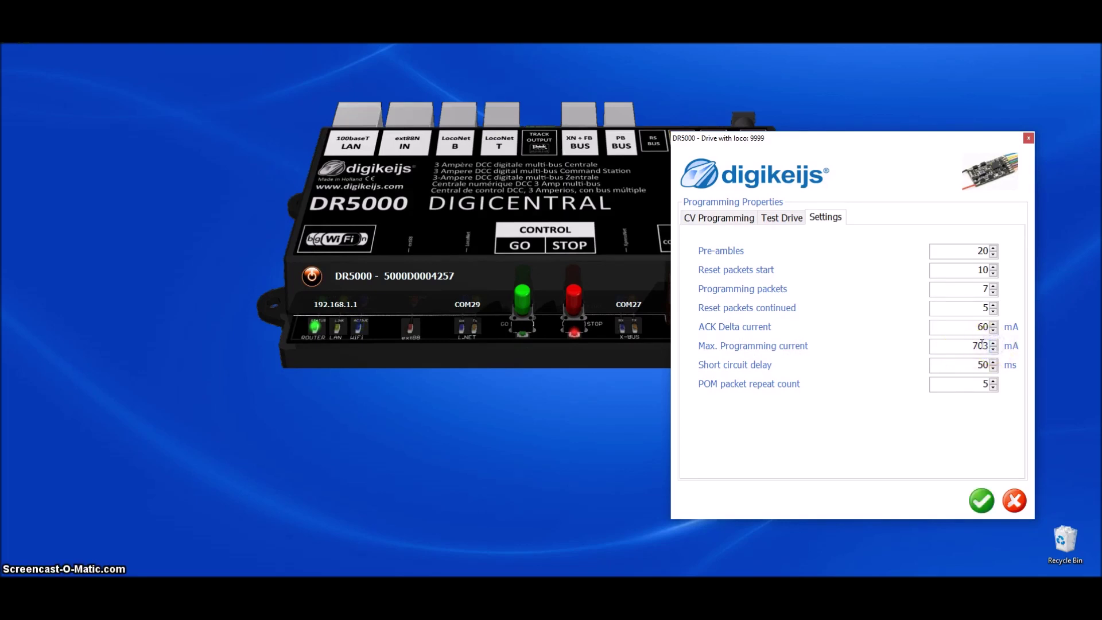
click(994, 343)
click(994, 343)
click(994, 343)
click(994, 343)
- Raise ACK Delta current from 60 to 63 mA, then cancel the loco 9999 sheet unsaved
click(994, 324)
click(993, 324)
click(994, 324)
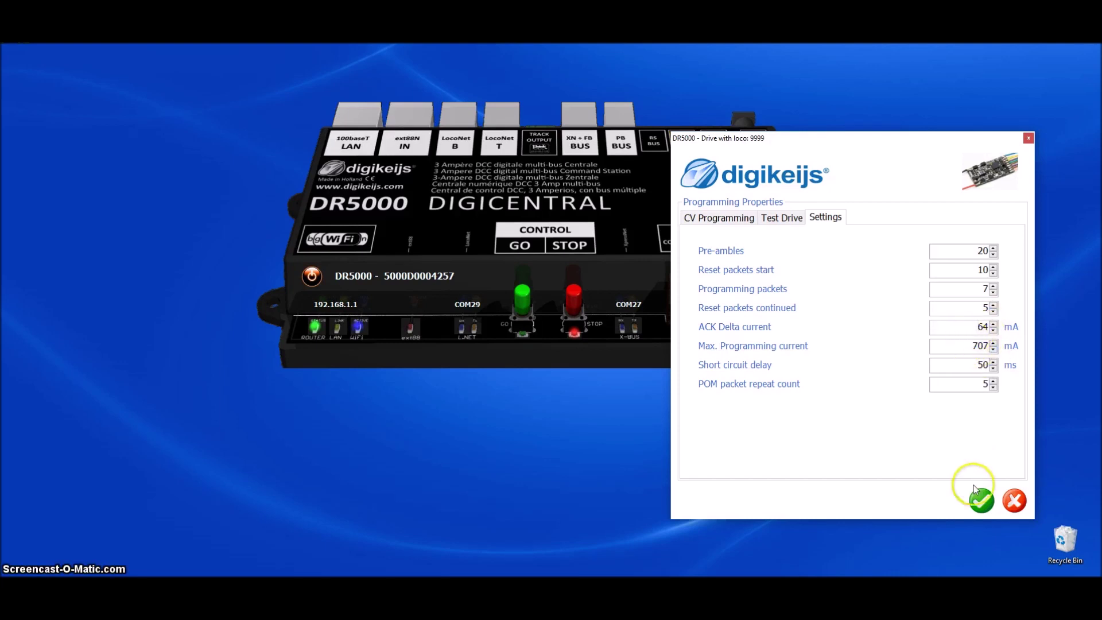
click(1022, 502)
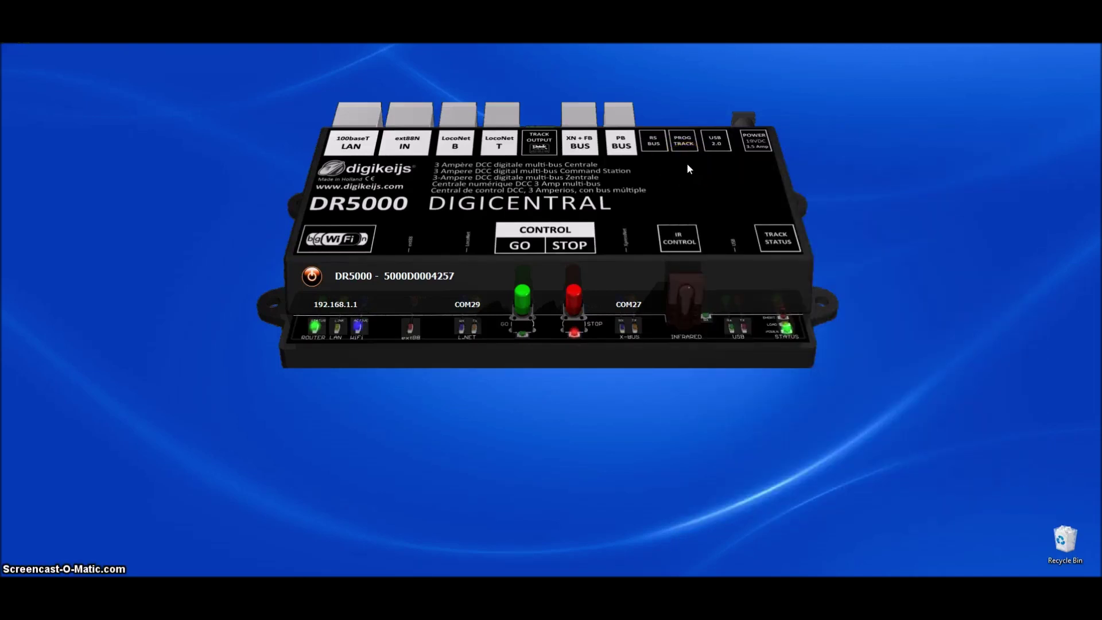
click(551, 144)
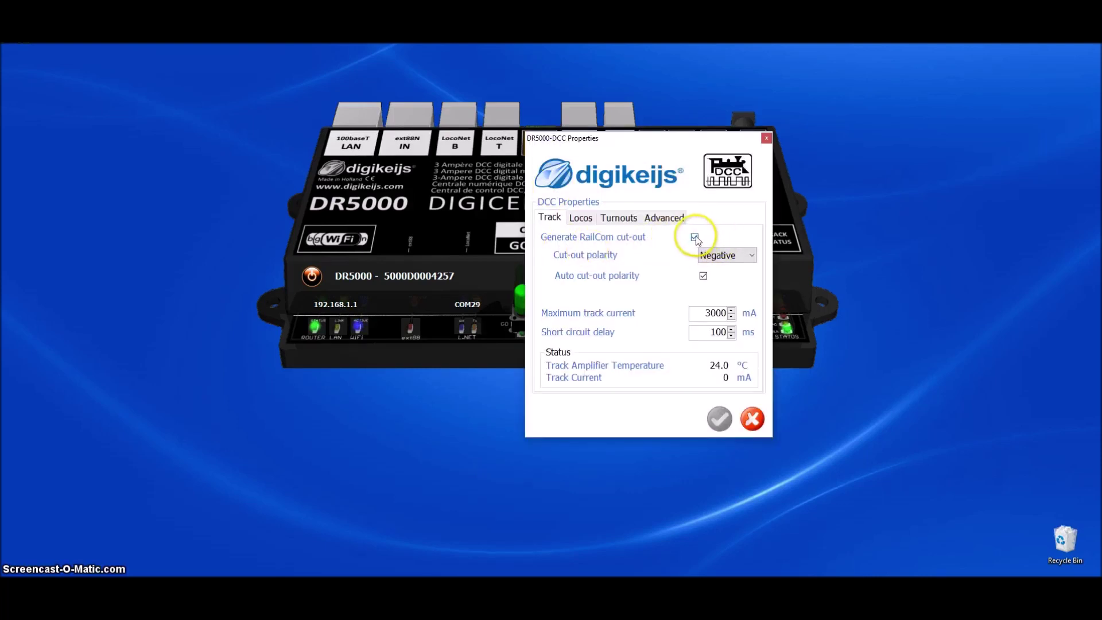
click(695, 237)
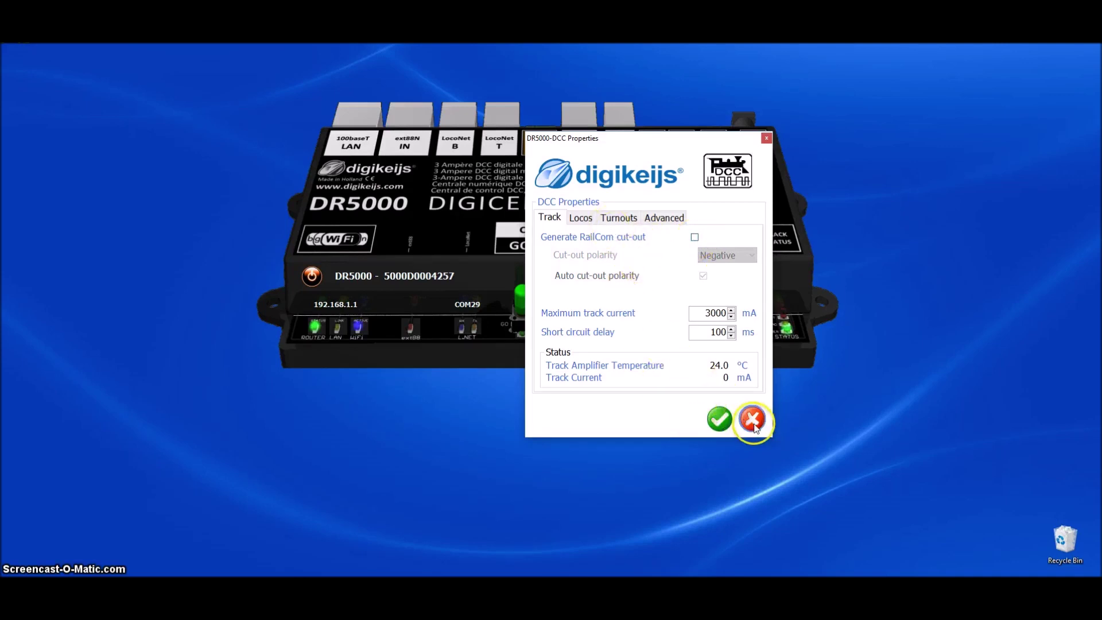
click(695, 237)
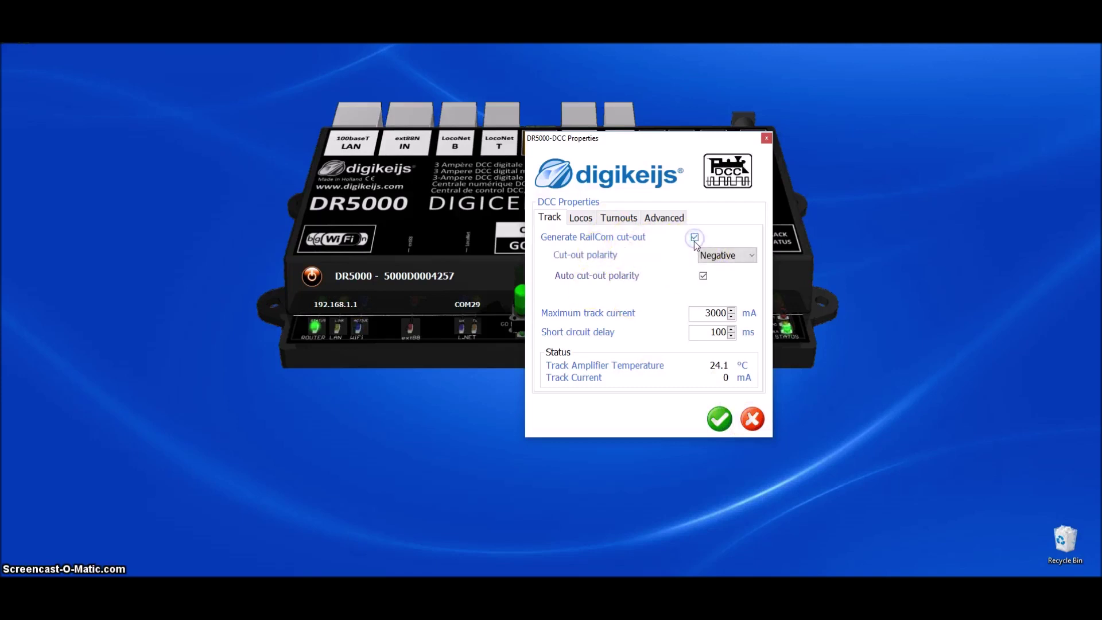
click(749, 420)
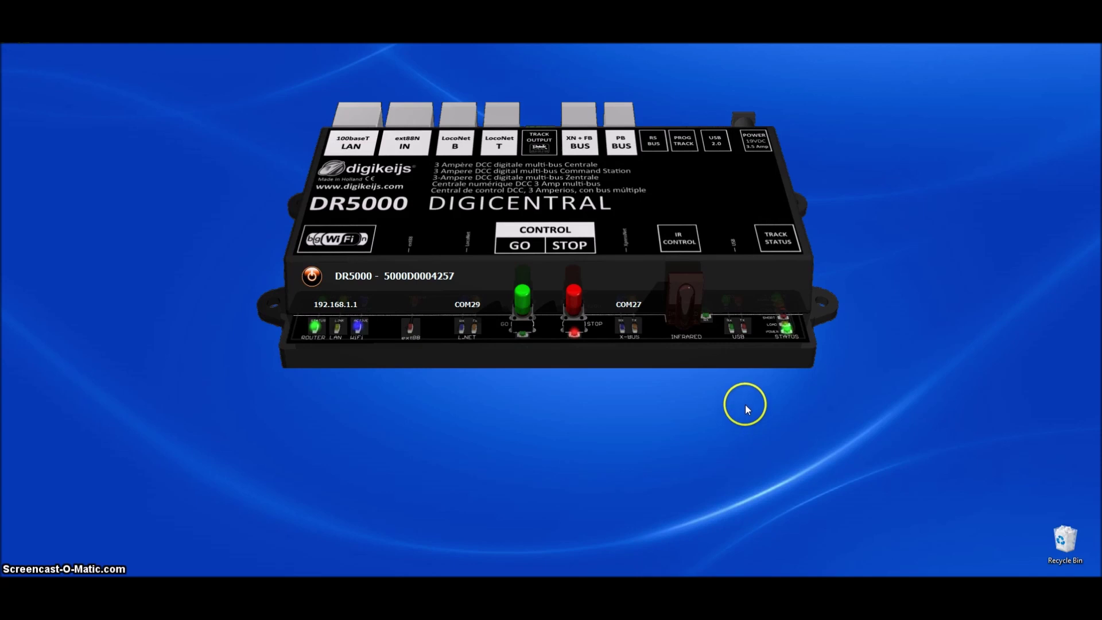
- Set ext88N 'Number of 16 input modules' to 0, apply it, and bring up the USB properties
click(421, 144)
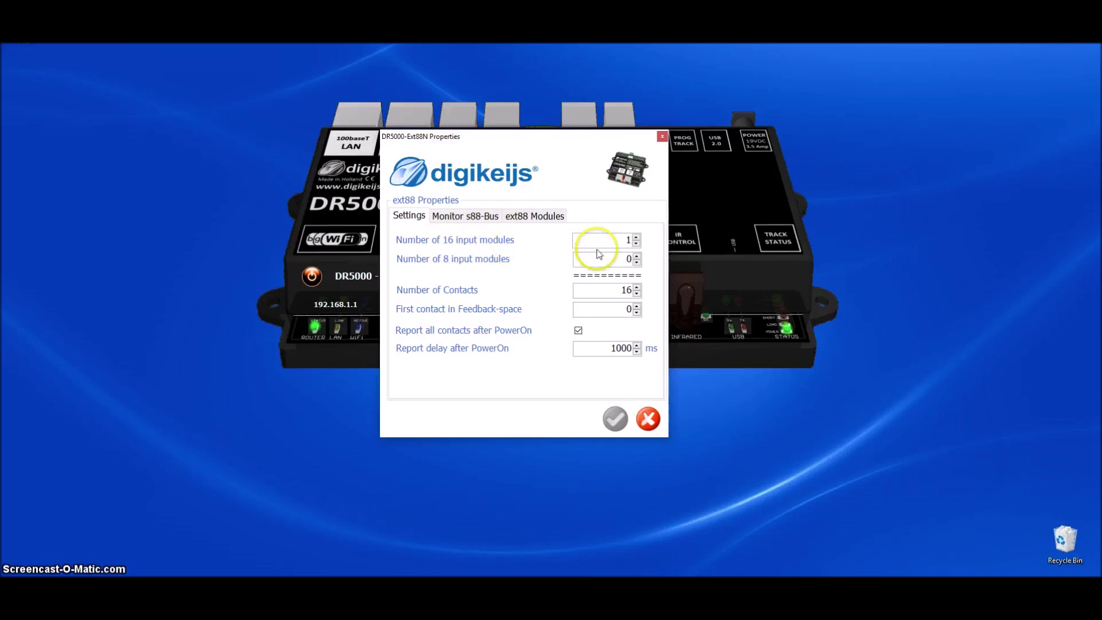
click(635, 243)
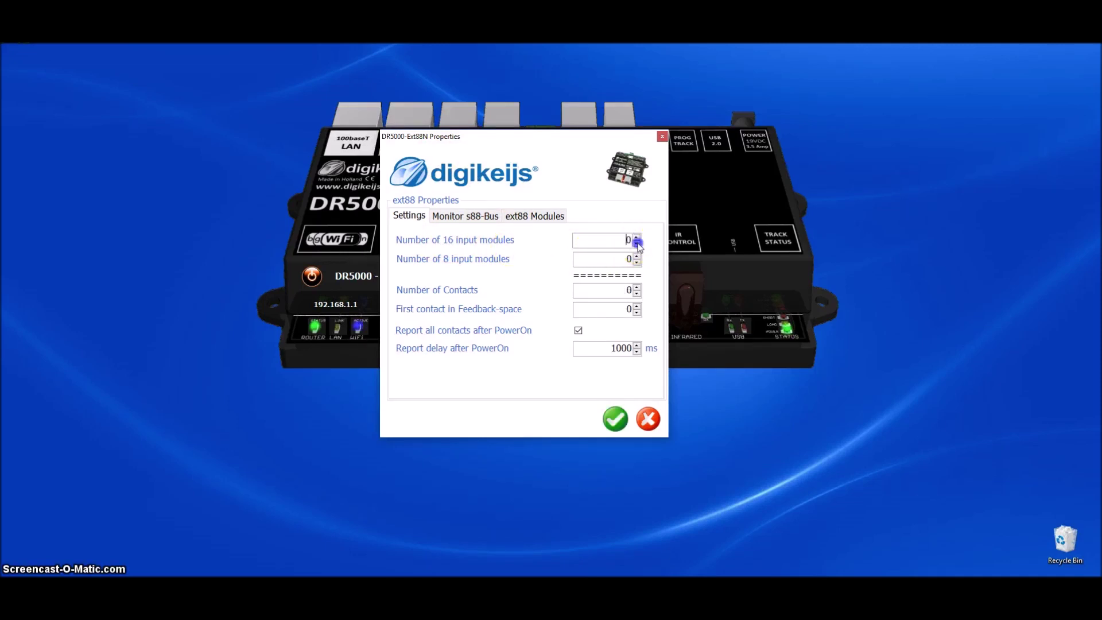
click(616, 422)
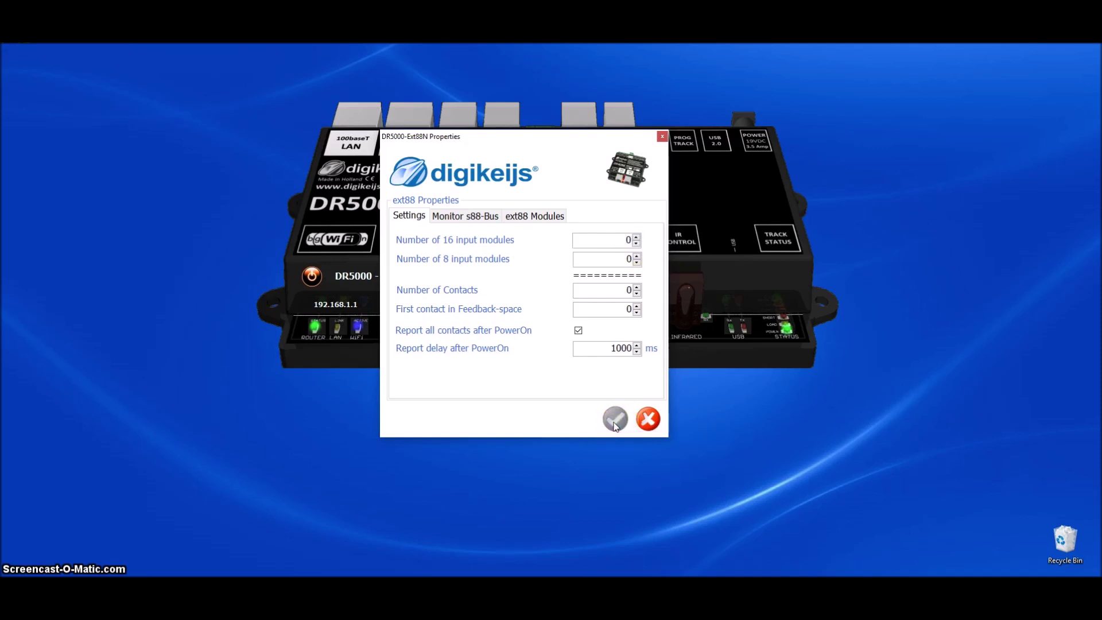
click(648, 419)
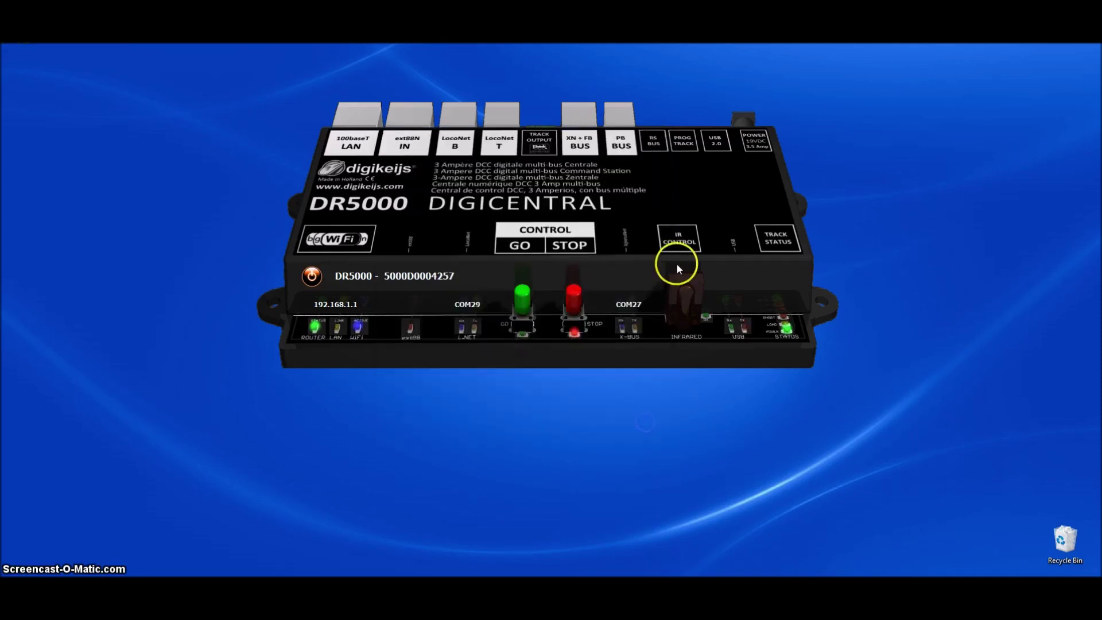
click(717, 145)
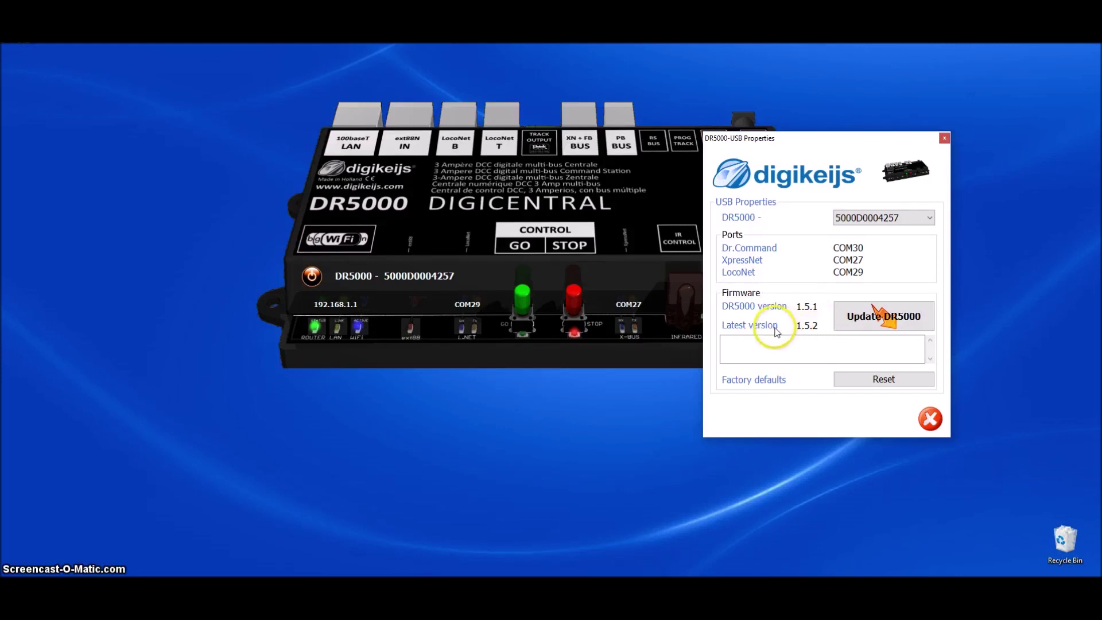
- Update the DR5000 firmware from 1.5.1 to 1.5.2 and close USB Properties once programming is done
click(850, 316)
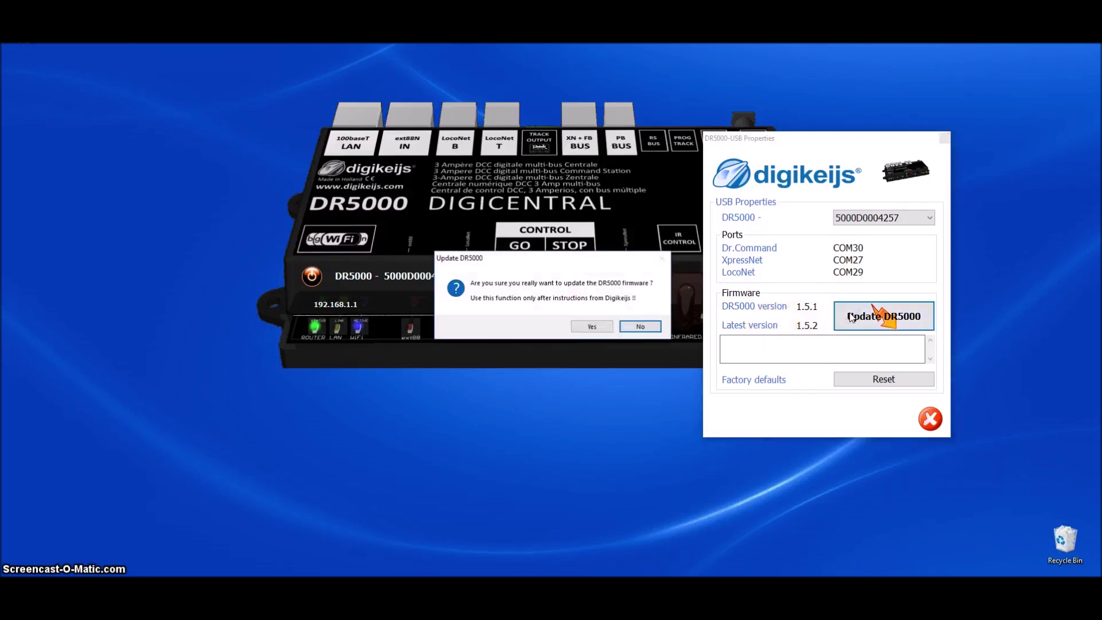
click(593, 327)
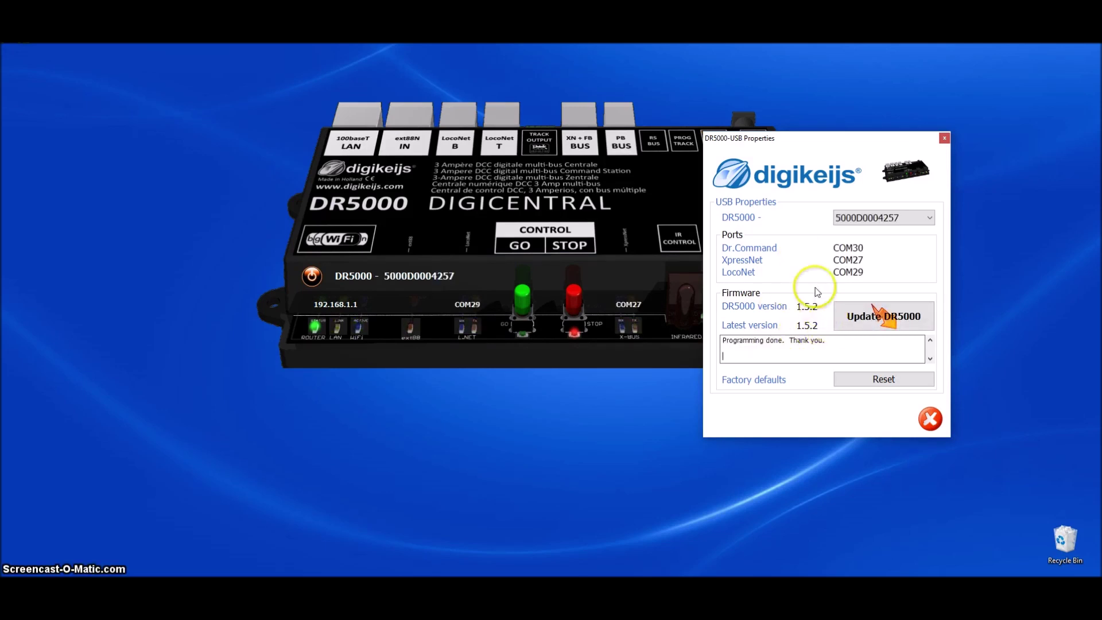
click(929, 422)
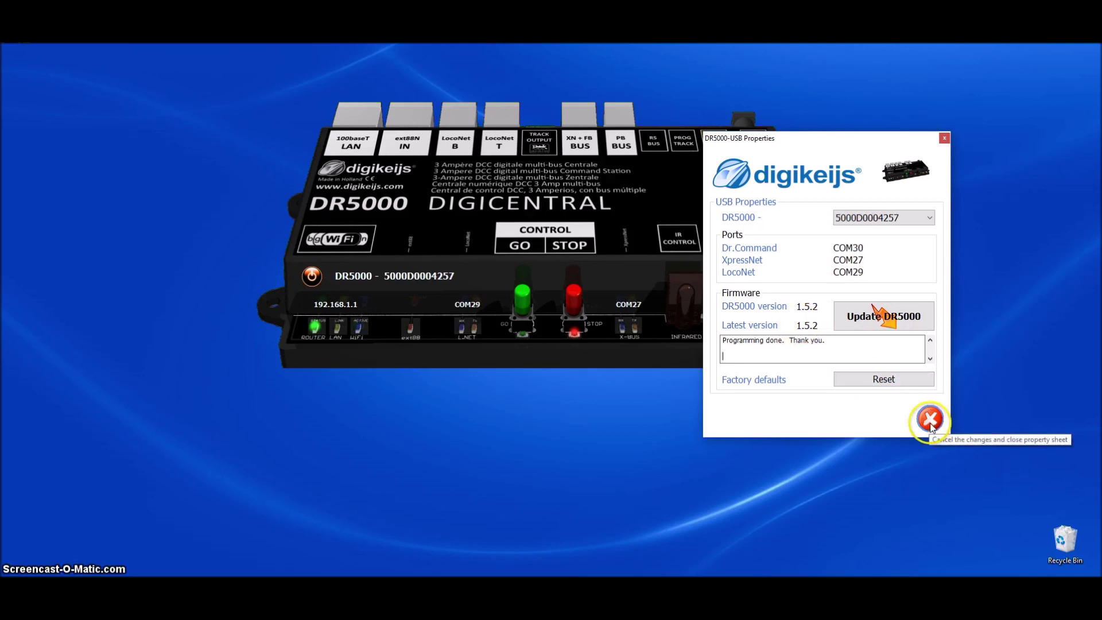
click(930, 422)
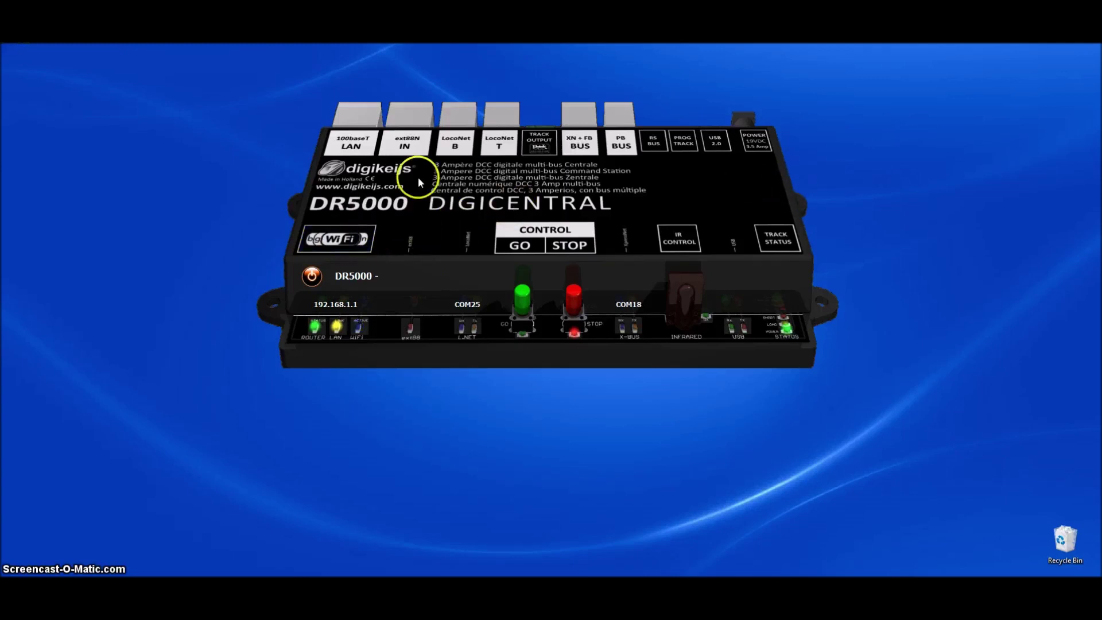
- Wait for the updated DR5000 to reconnect, now listed on COM25 and COM18
drag(419, 177, 432, 187)
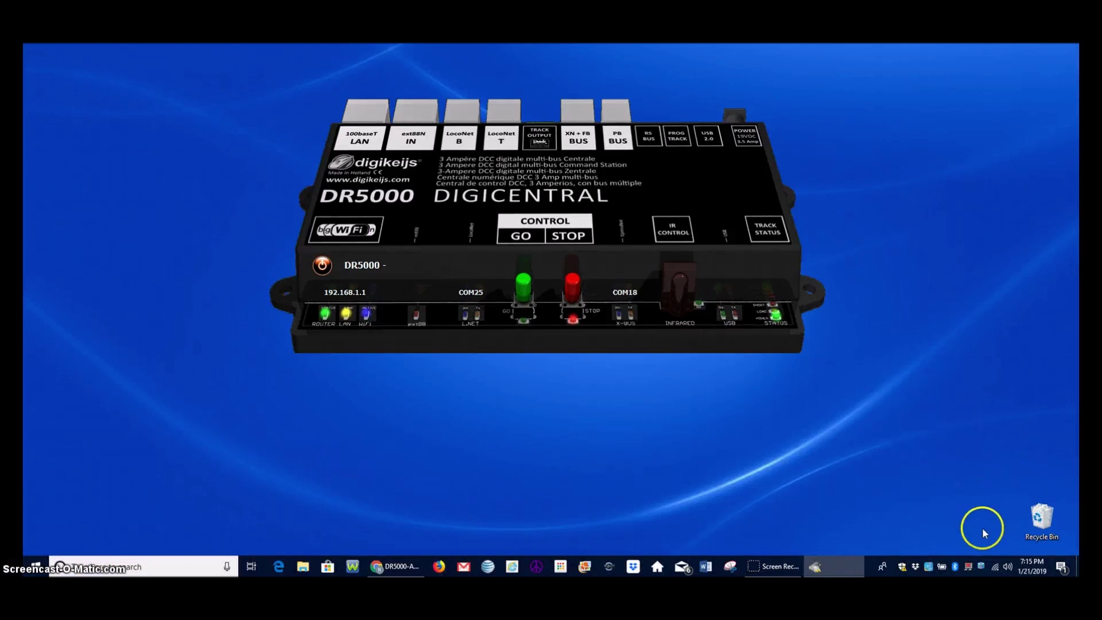
- Connect the PC to the DR5000-SERIAL Wi-Fi network from the taskbar network list, then dismiss it
click(994, 568)
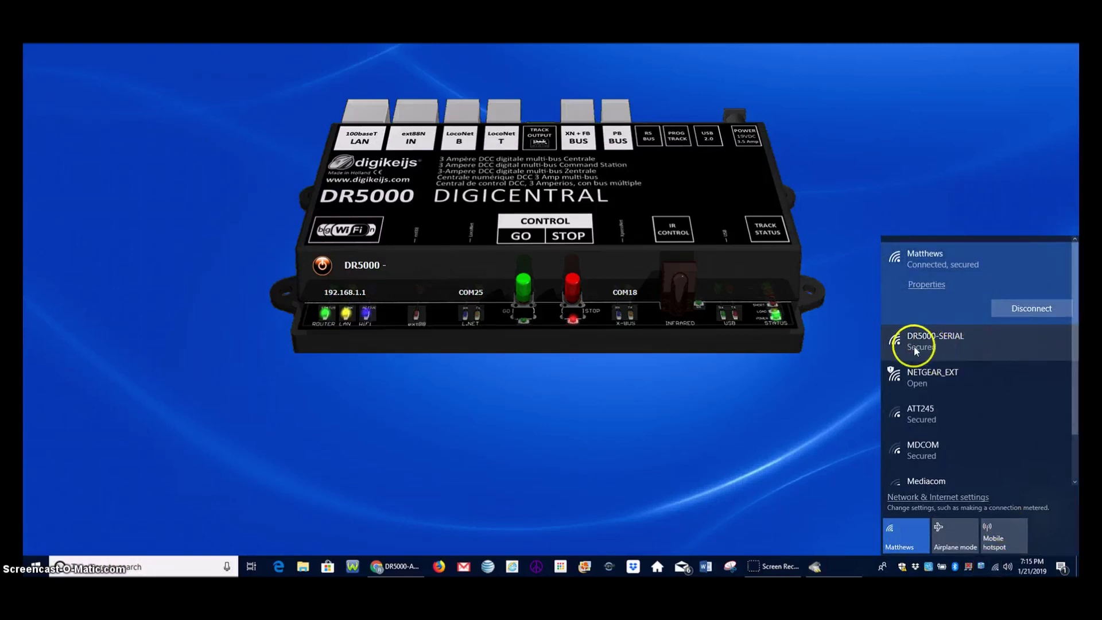
click(941, 340)
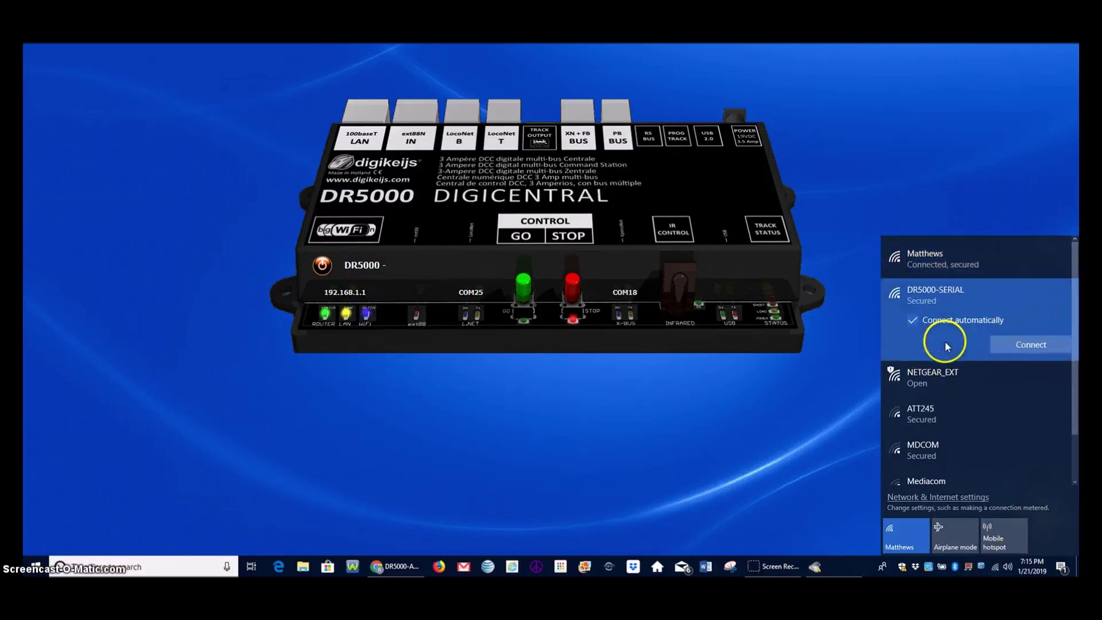
click(1006, 344)
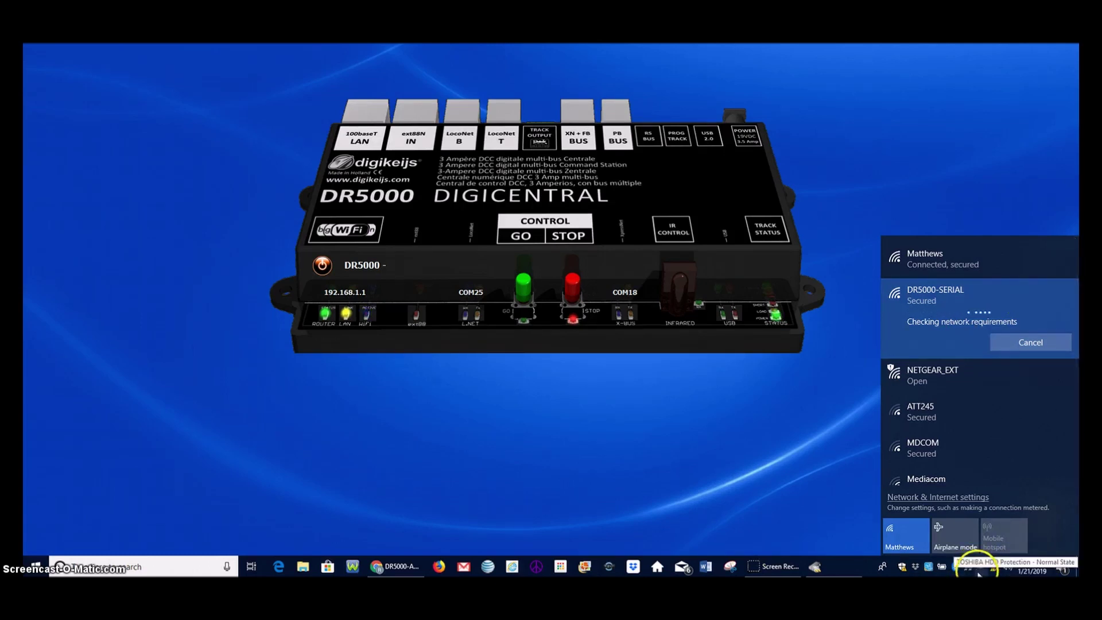
click(629, 431)
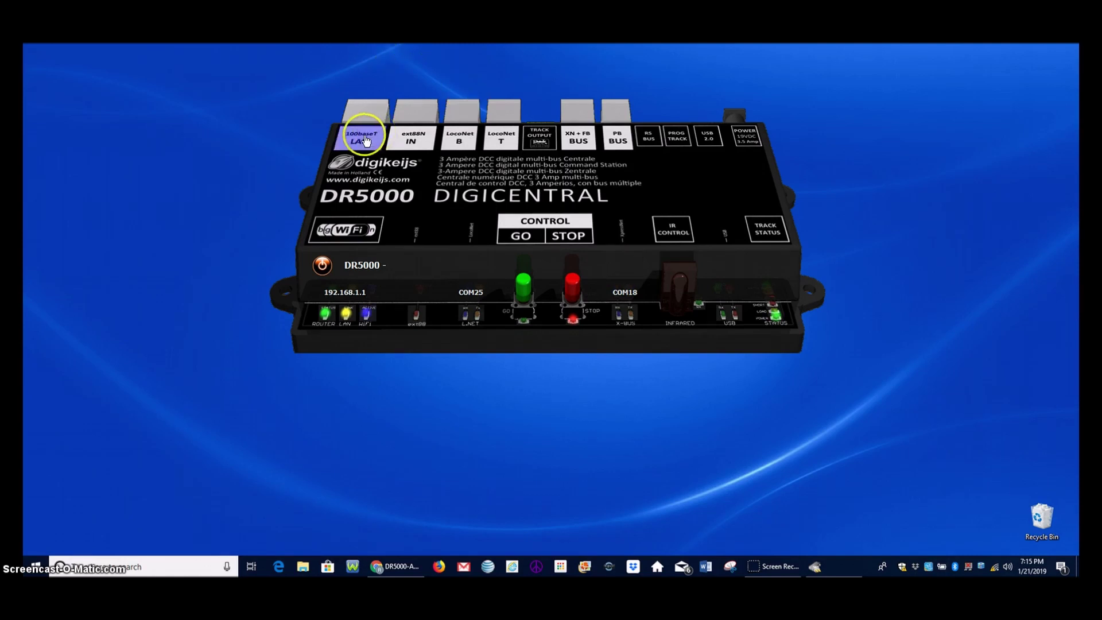
- Rearrange the device view and open the DR5000-LAN Properties
double_click(388, 238)
drag(388, 238, 370, 185)
click(355, 239)
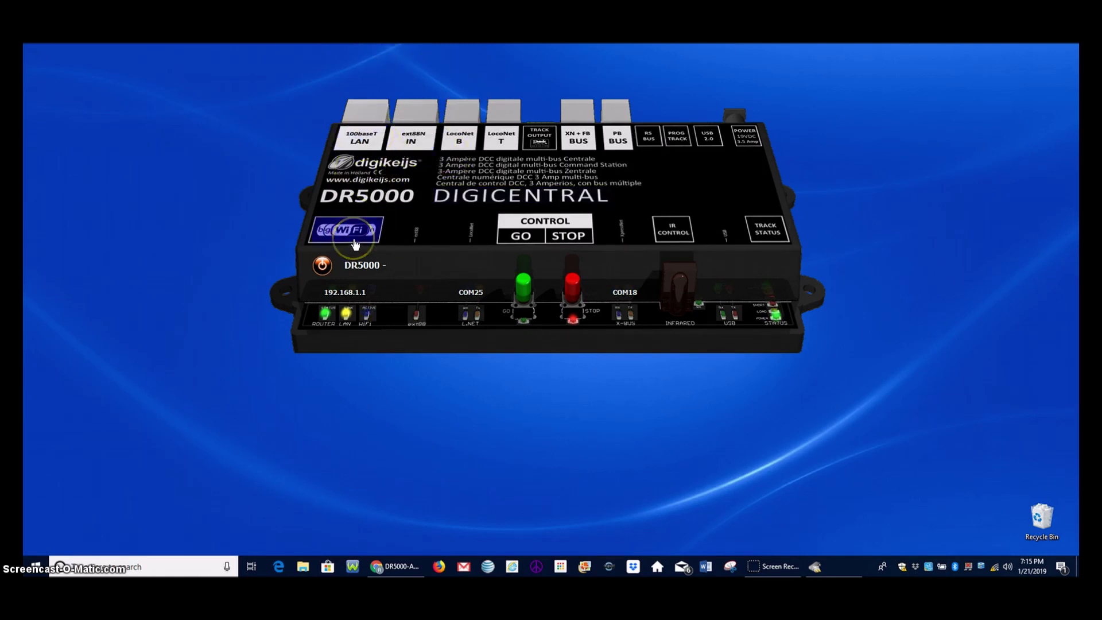
click(693, 179)
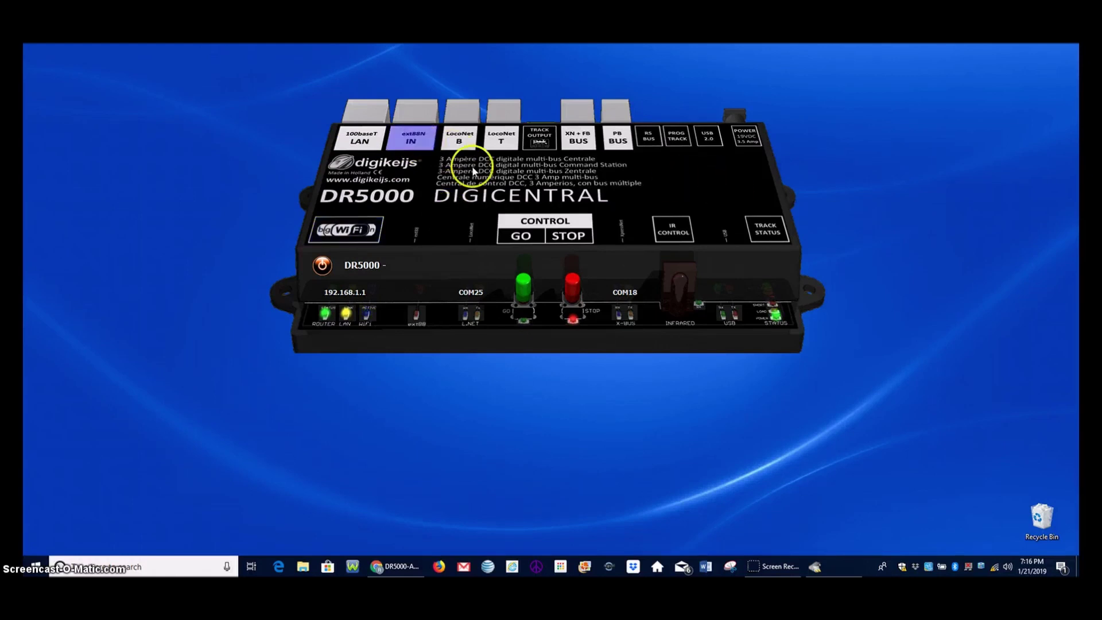
click(359, 138)
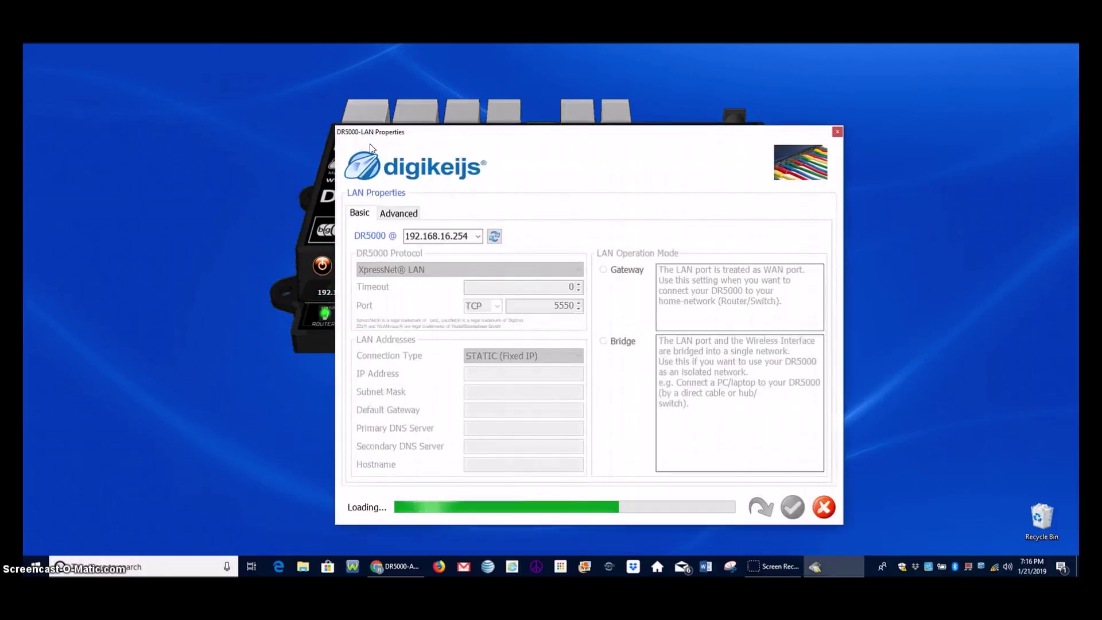
- Close LAN Properties without saving and bring up the DR5000's WiFi Properties
click(509, 283)
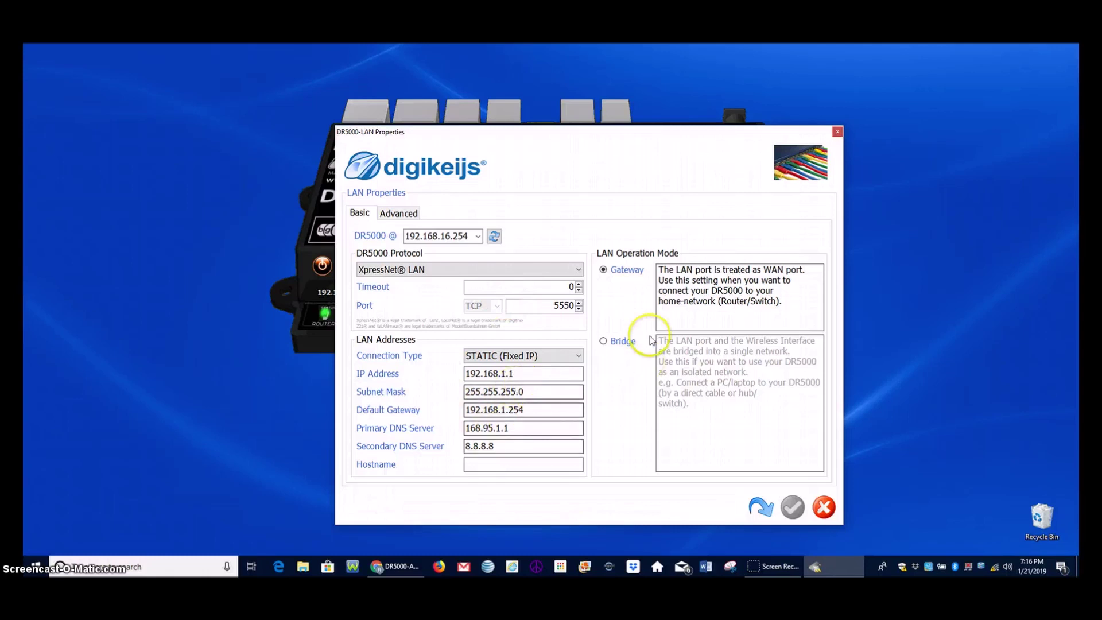
click(823, 507)
click(366, 235)
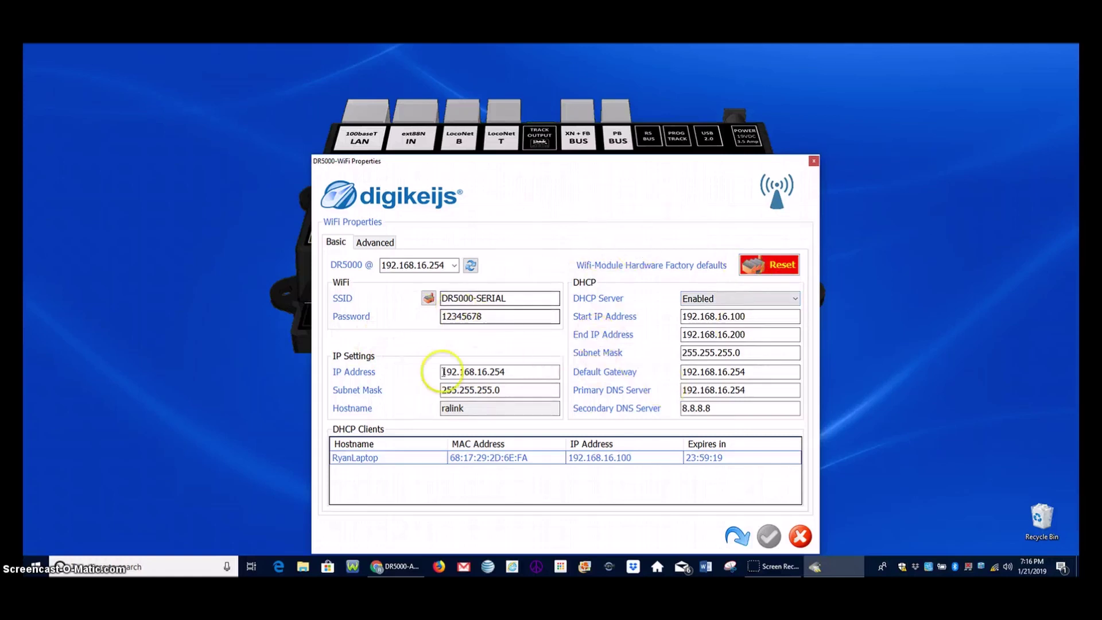
- Close WiFi Properties after reviewing SSID DR5000-SERIAL, 192.168.16.254, DHCP and the client
click(799, 536)
click(370, 148)
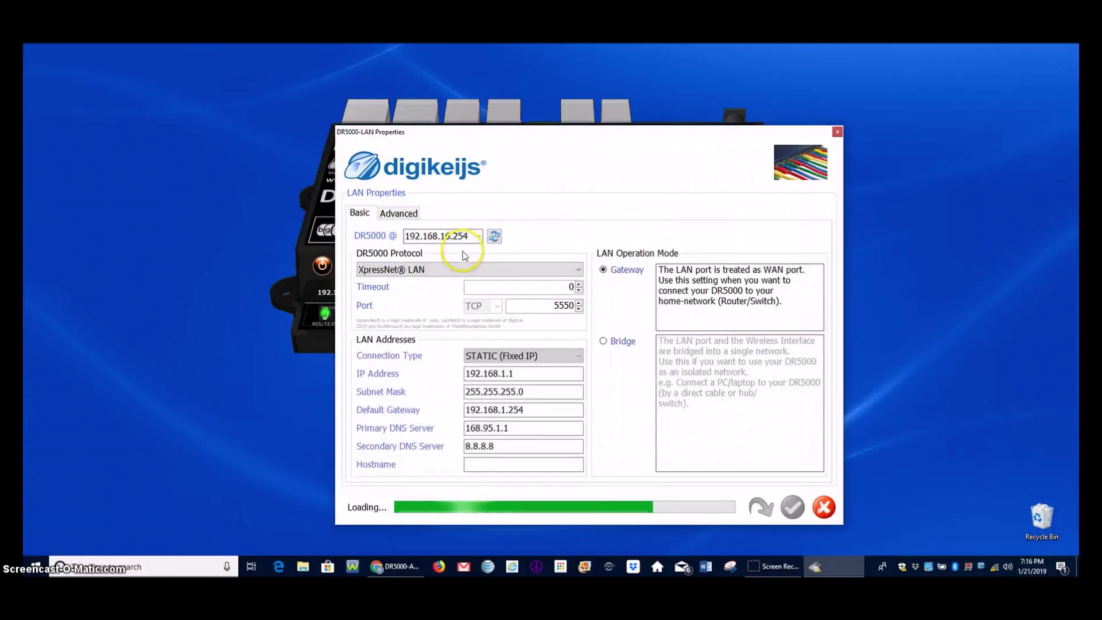
click(576, 273)
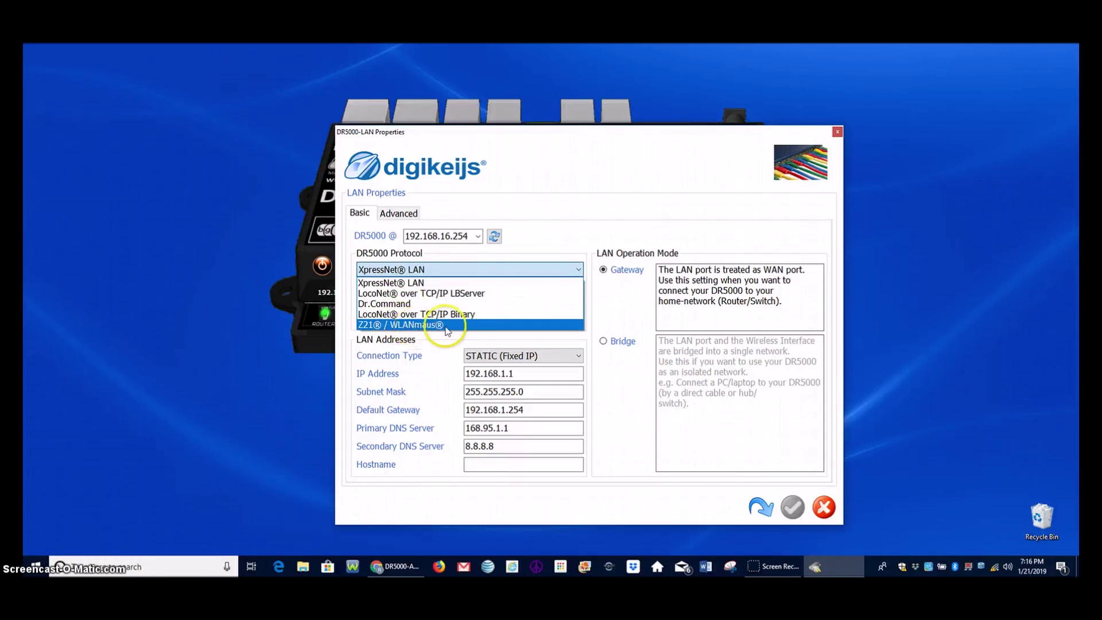
click(416, 326)
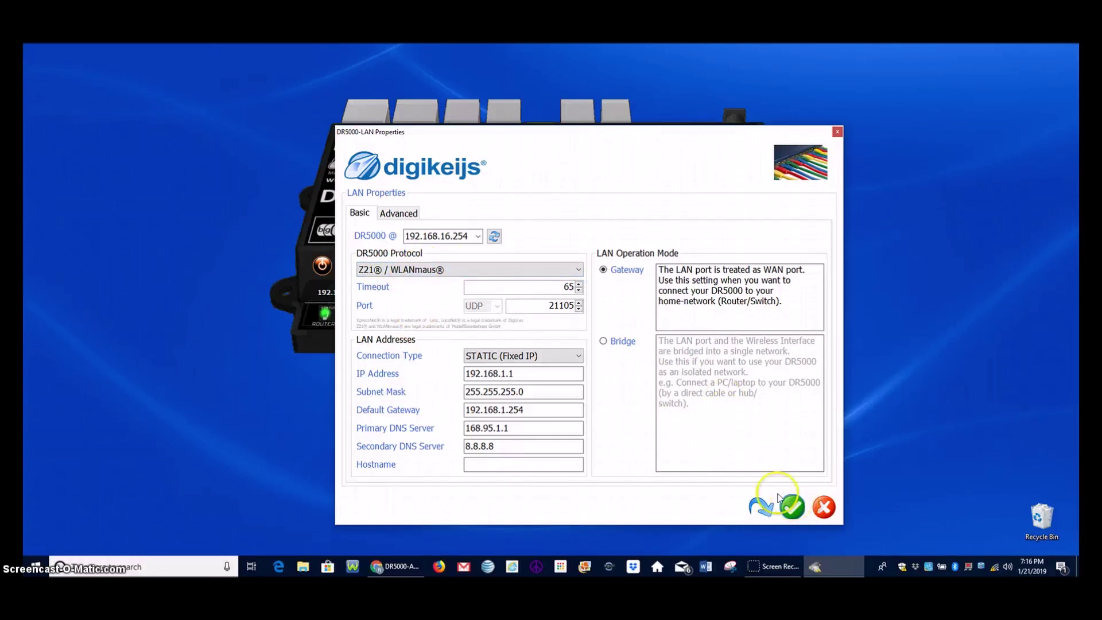
click(578, 270)
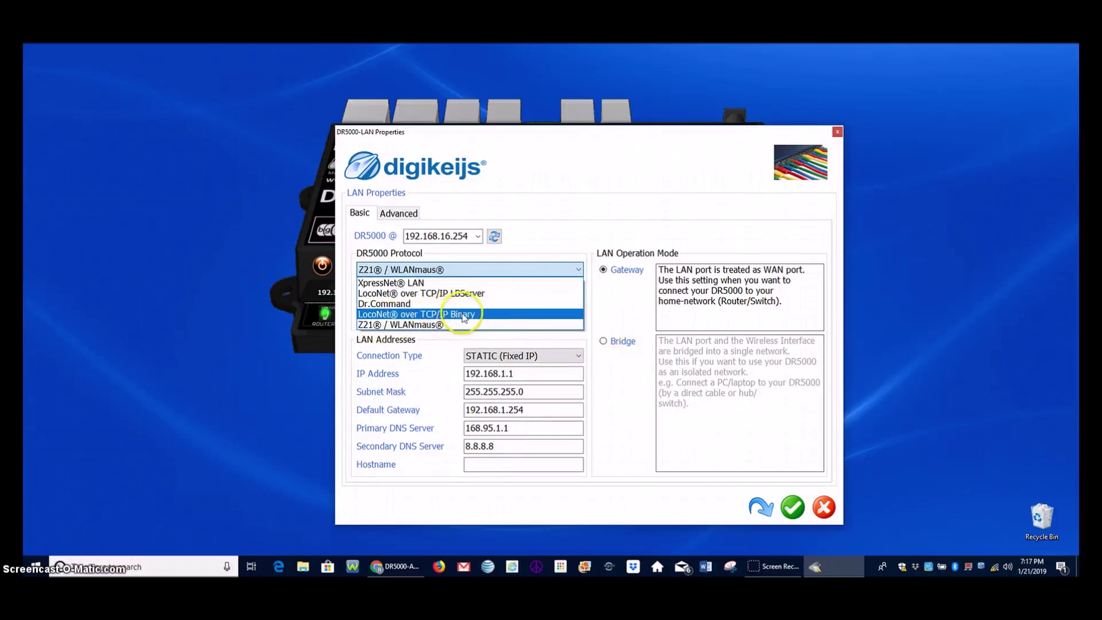
click(417, 283)
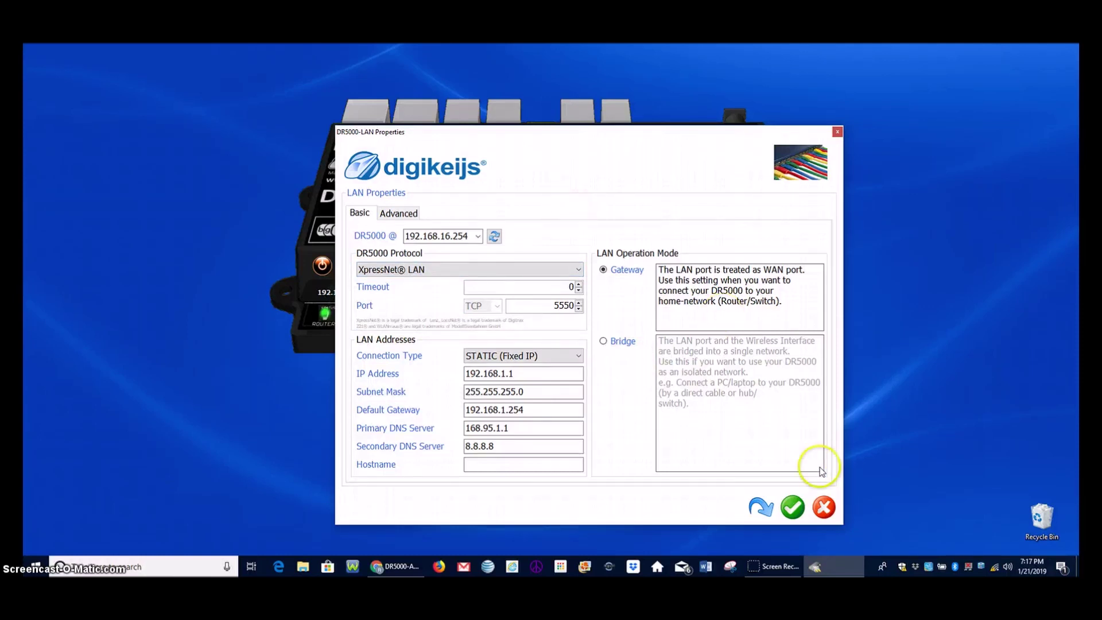
click(820, 504)
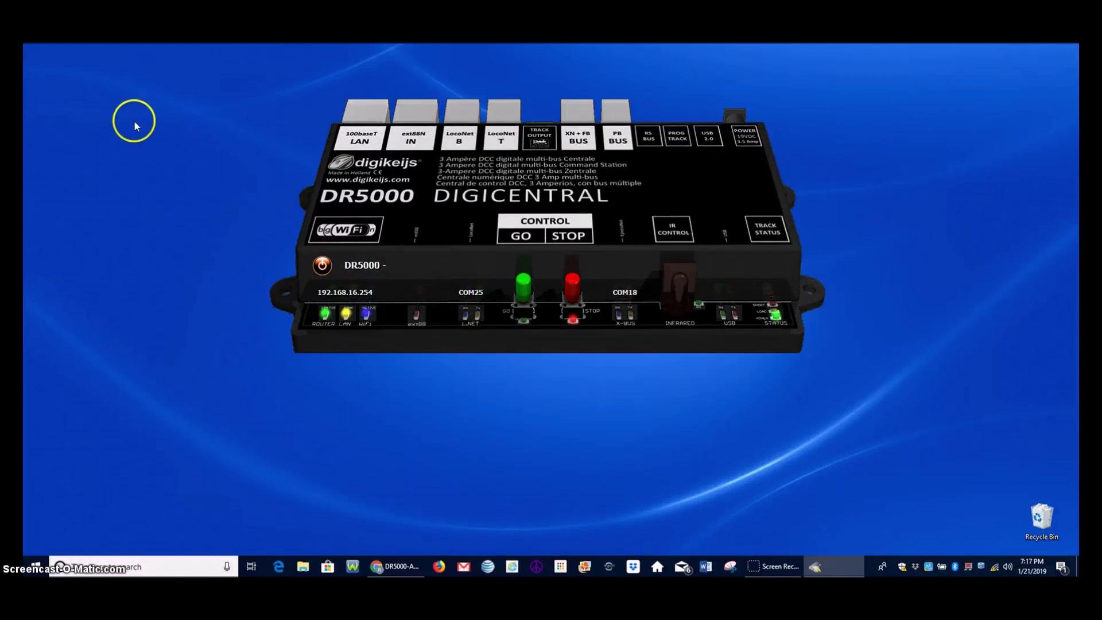
- Browse the DCC track output Loco, Turnout and Advanced tabs, then cancel without saving
click(531, 141)
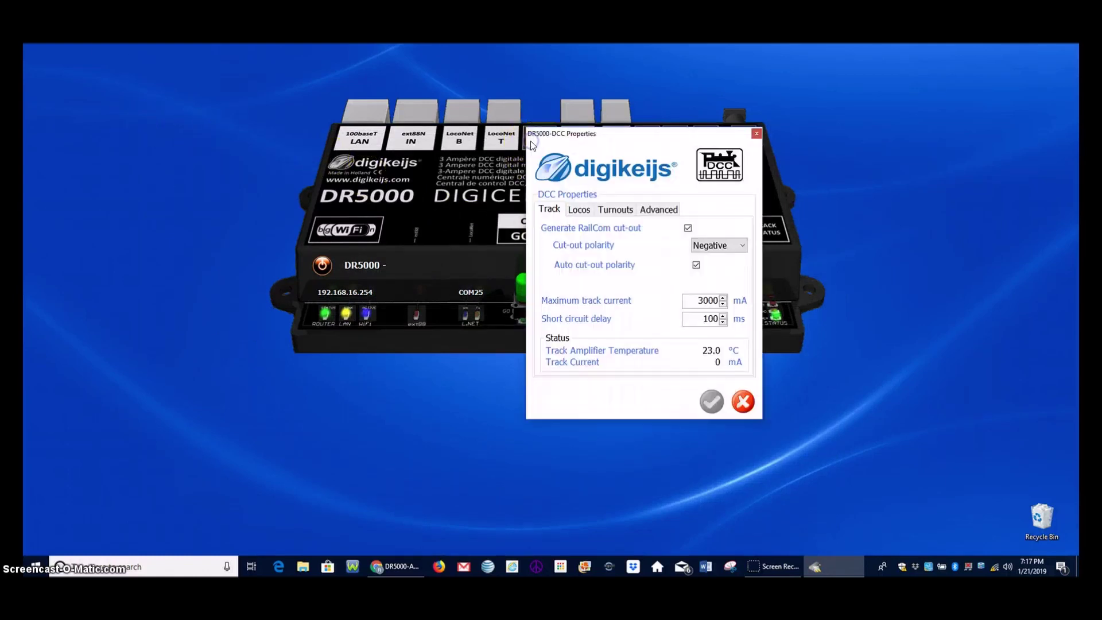
click(578, 211)
click(615, 209)
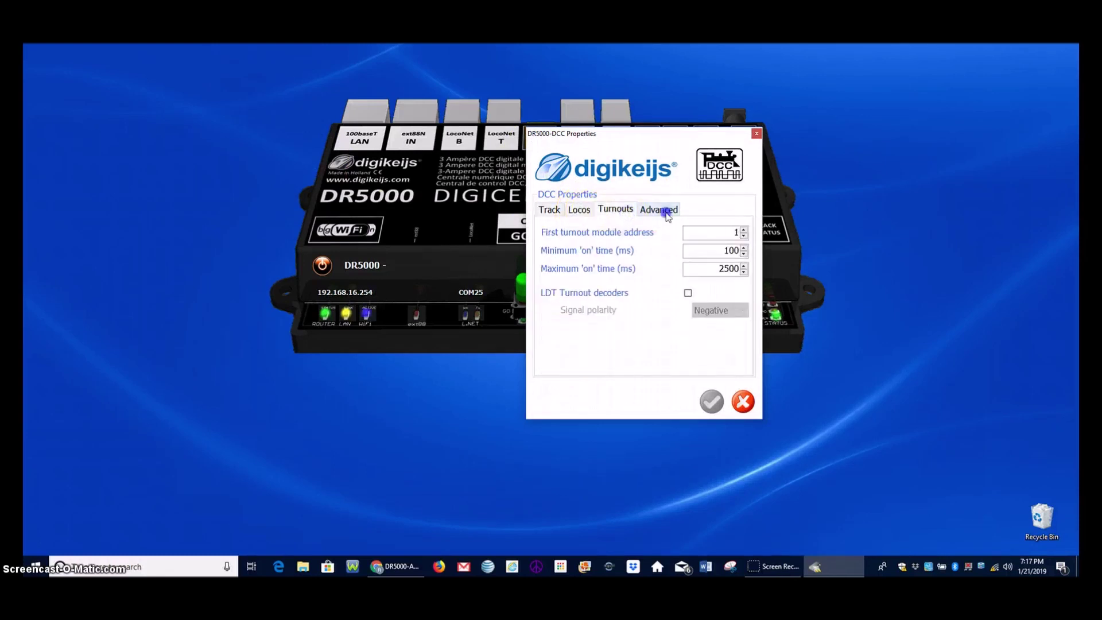
click(658, 210)
click(549, 210)
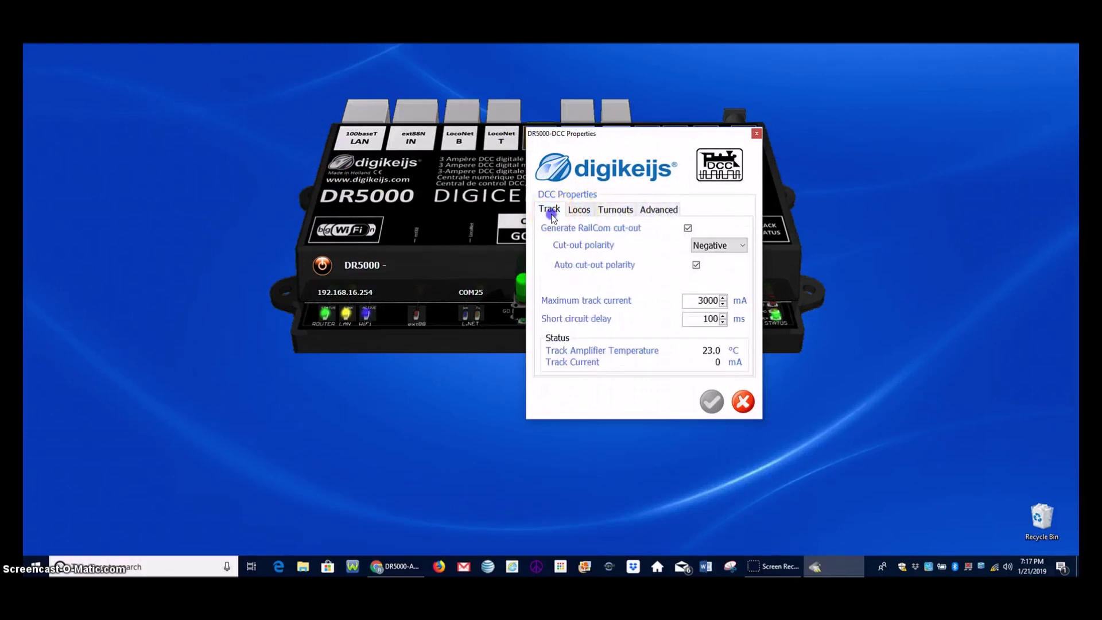
click(740, 404)
- Open Control Properties and launch three loco 3 throttle windows arranged side by side
click(590, 236)
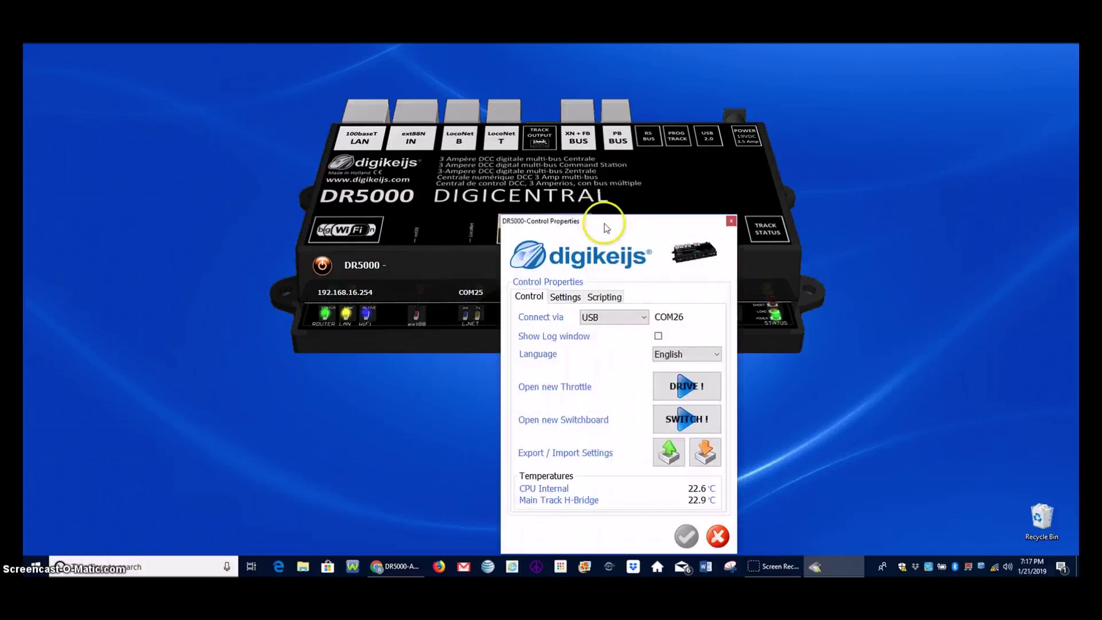
drag(606, 228, 444, 137)
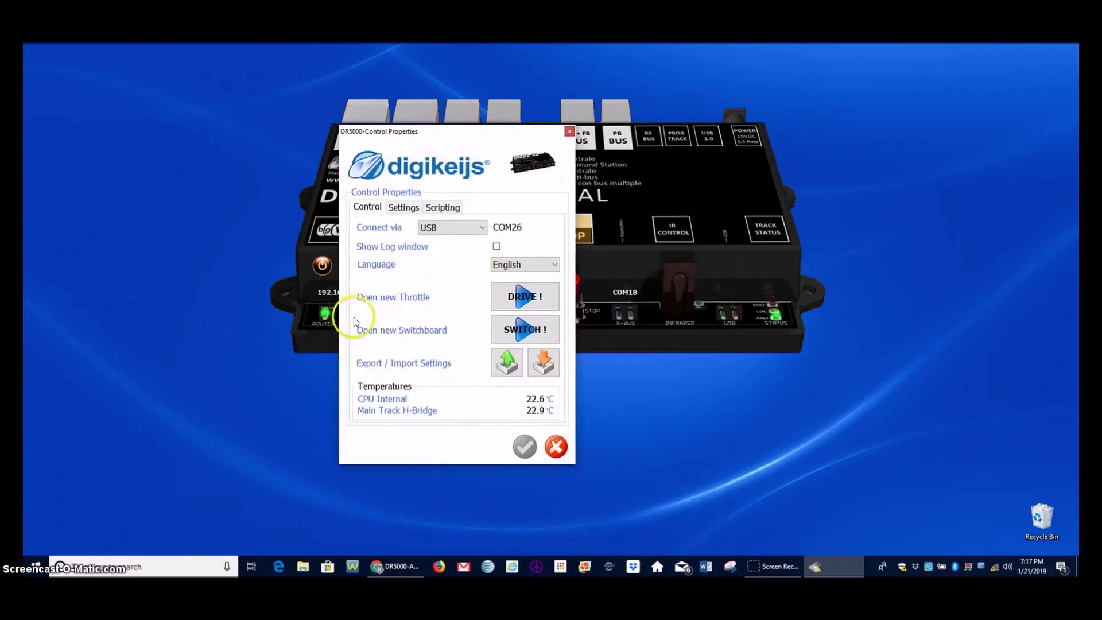
click(517, 298)
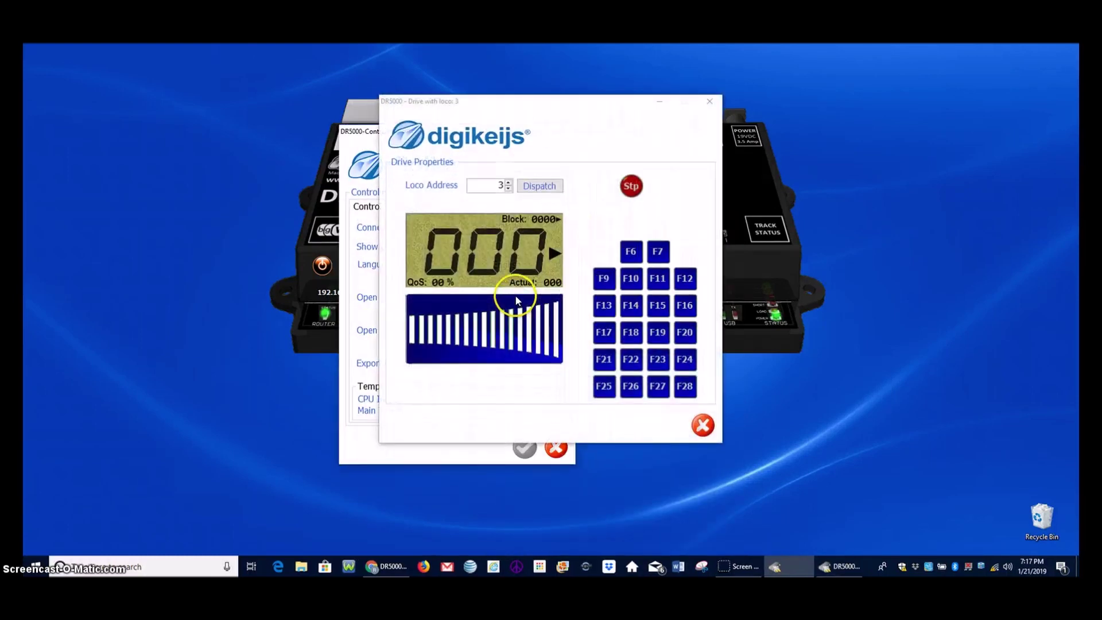
drag(387, 103, 640, 92)
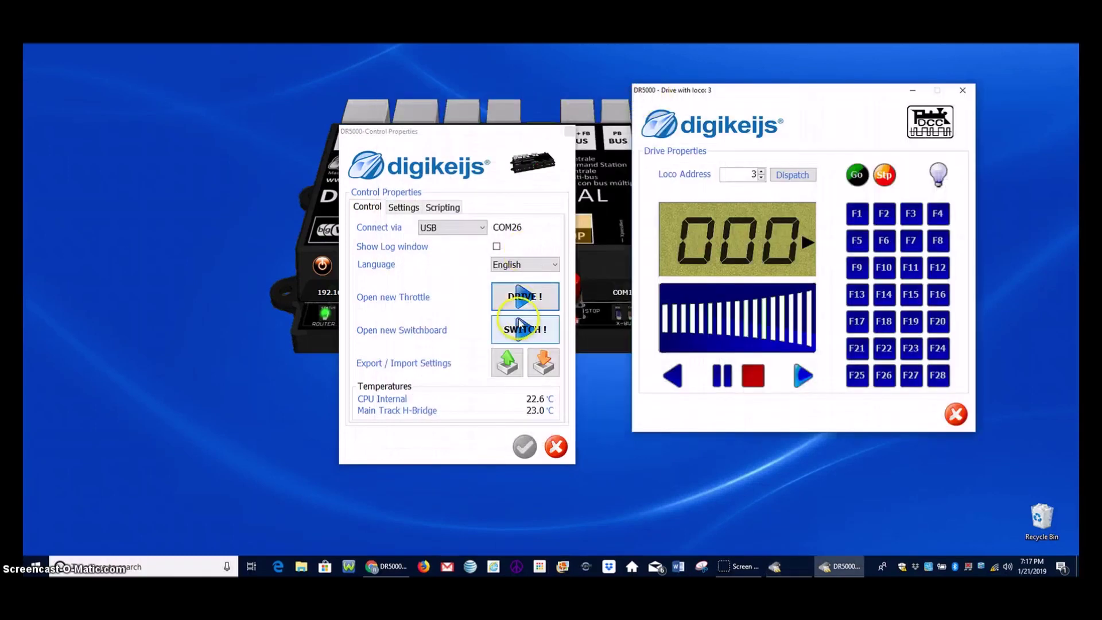
click(523, 295)
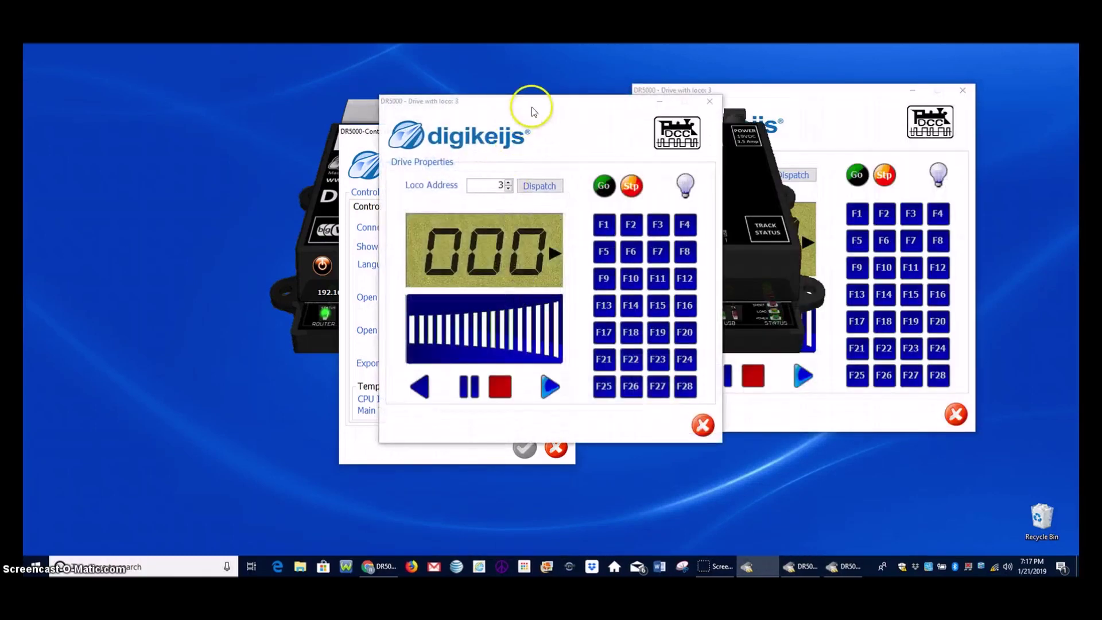
drag(531, 107, 227, 176)
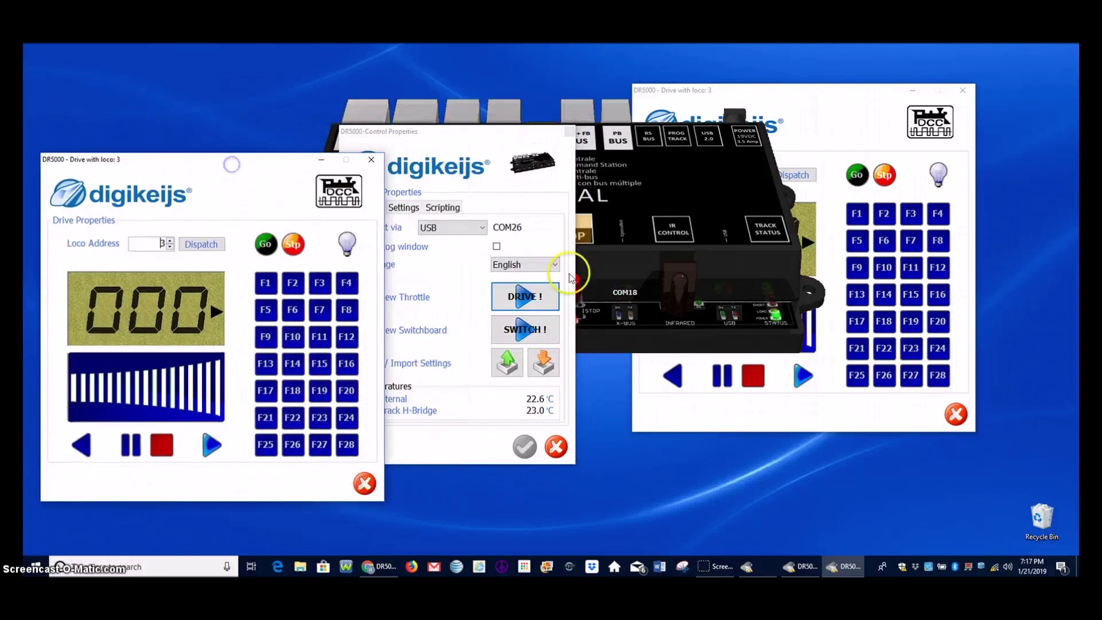
click(525, 298)
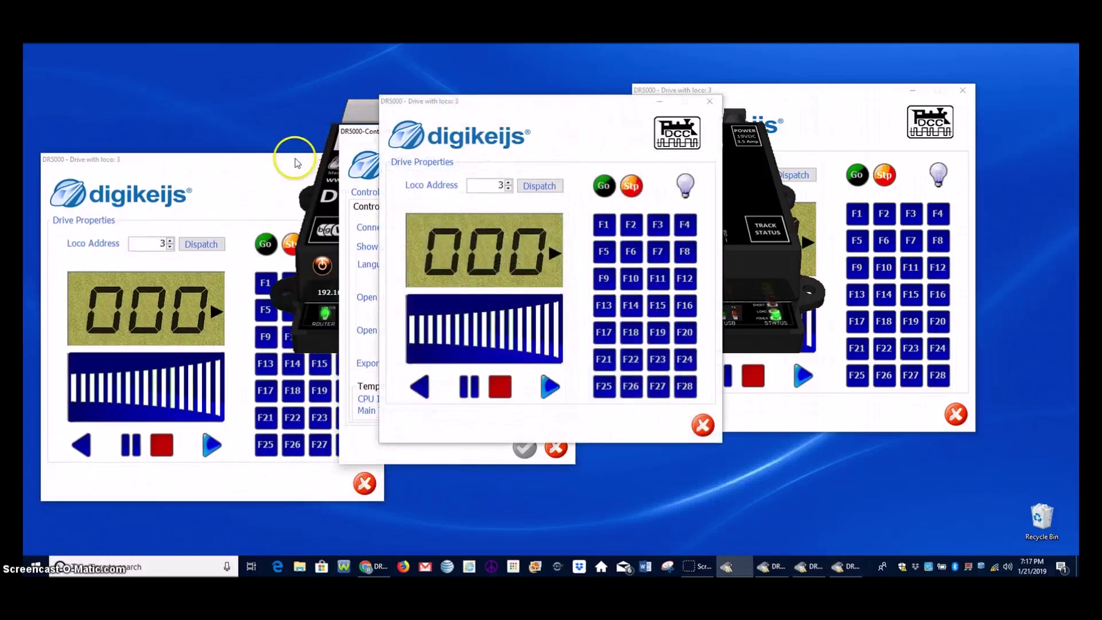
- Close the right and left throttles, Control Properties and another throttle, leaving one open
click(296, 163)
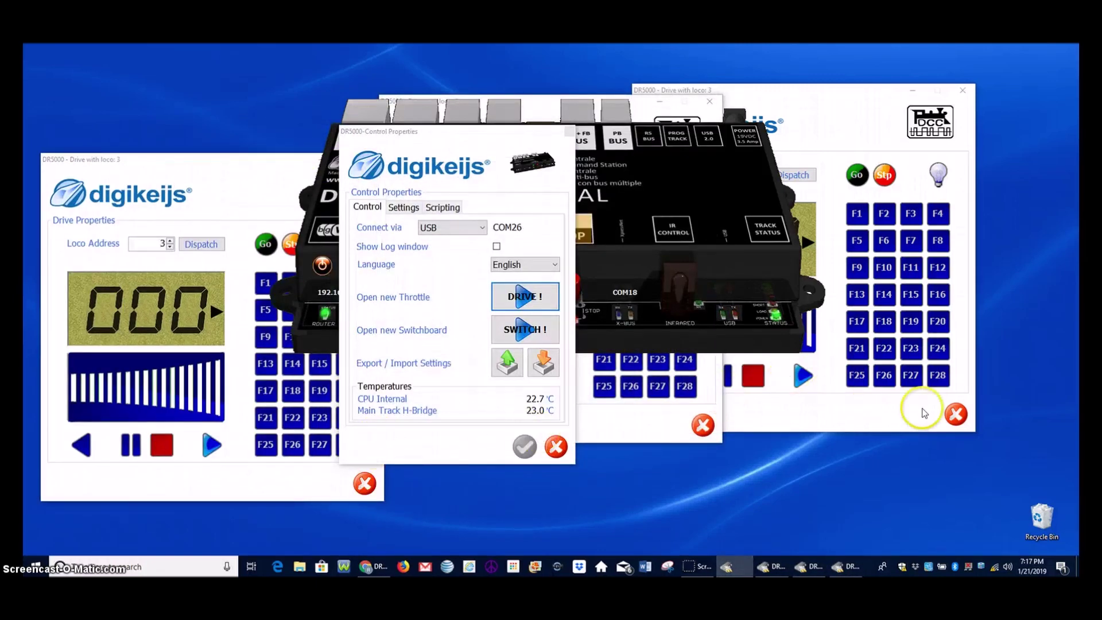
click(954, 414)
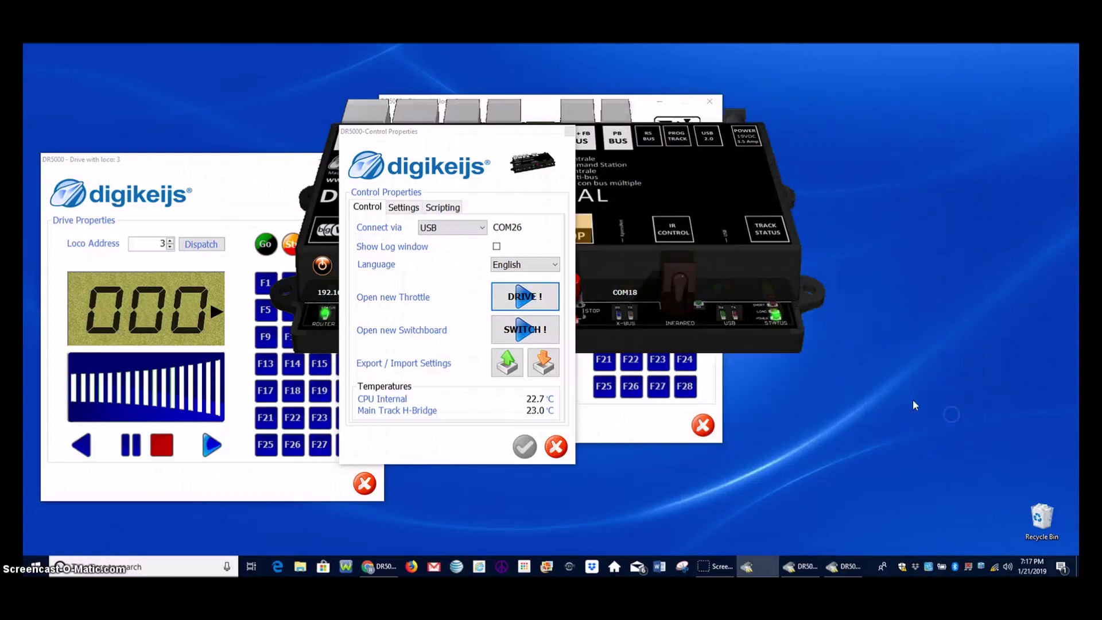
click(364, 483)
click(556, 447)
click(703, 425)
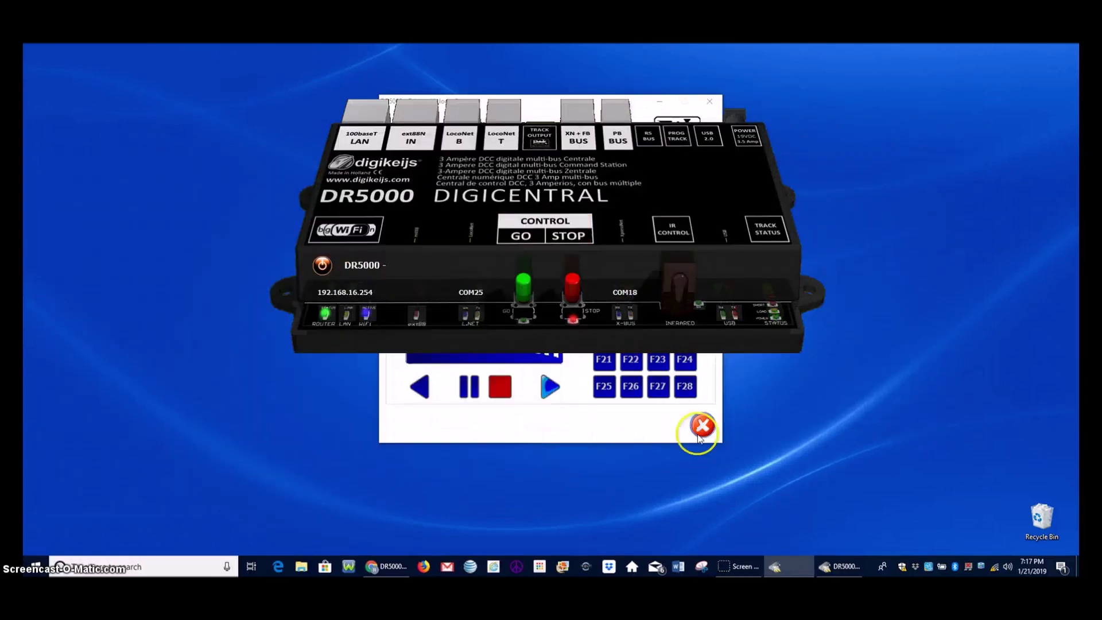